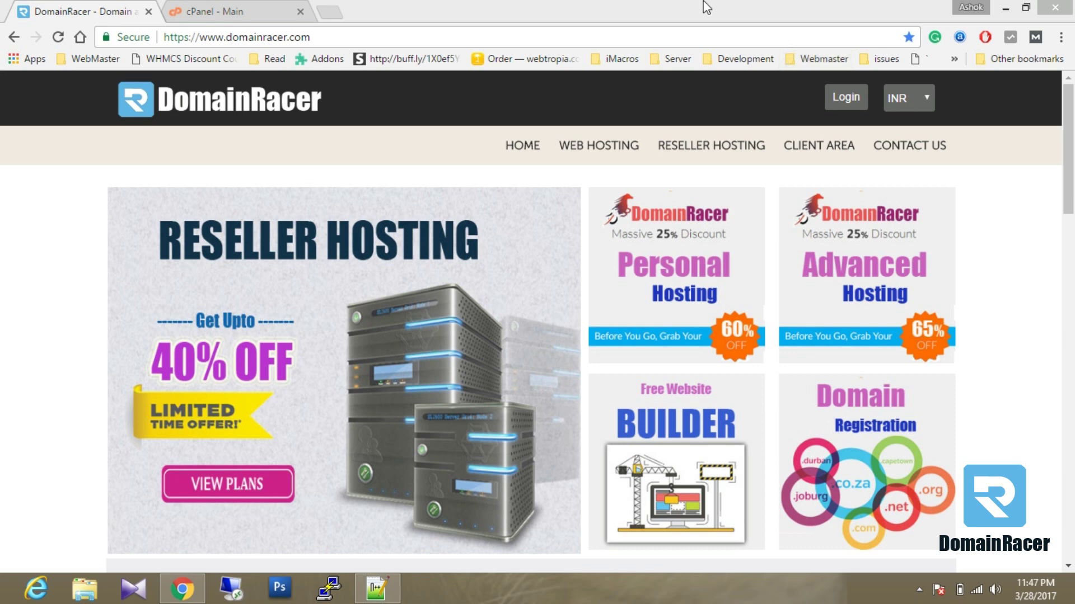
- Switch from the DomainRacer website to the 'cPanel - Main' dashboard tab
{"action": "left_click", "coordinate": [268, 15]}
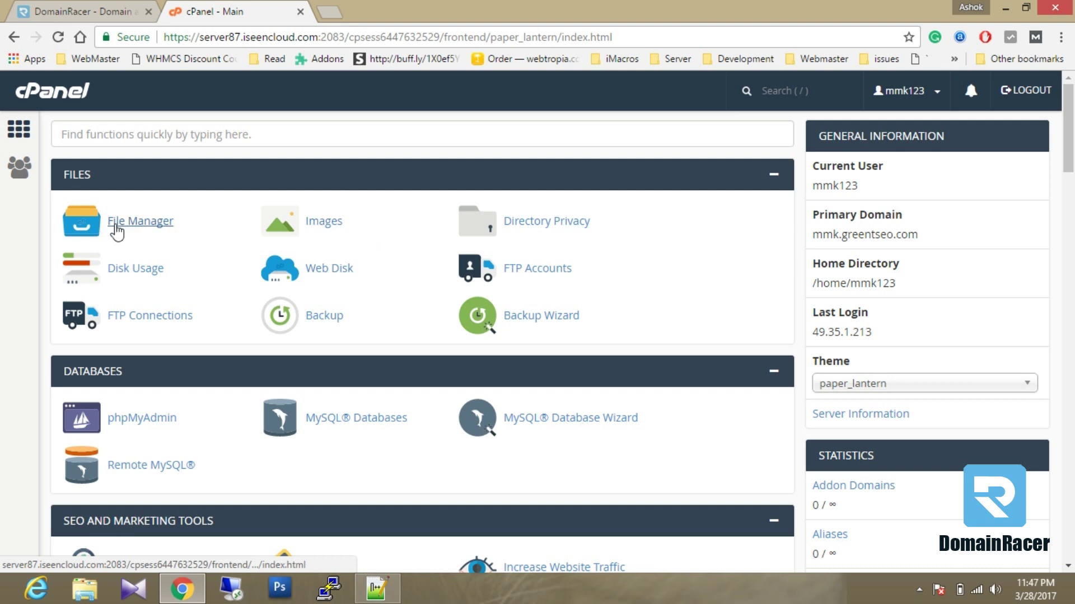
- Create an empty file named login.php in the public_html folder via File Manager
{"action": "left_click", "coordinate": [116, 229]}
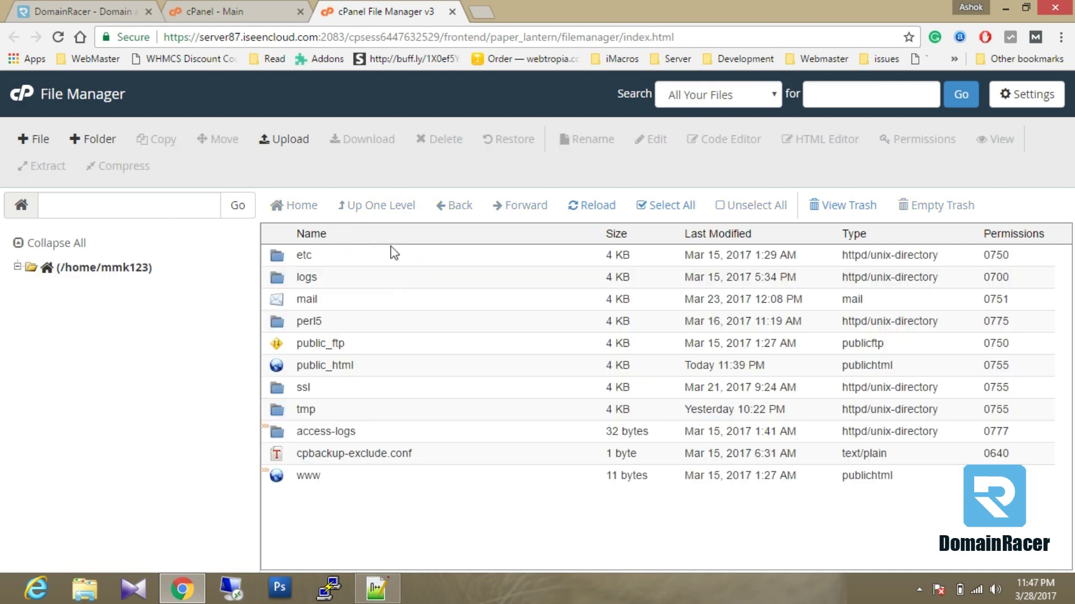
{"action": "double_click", "coordinate": [386, 367]}
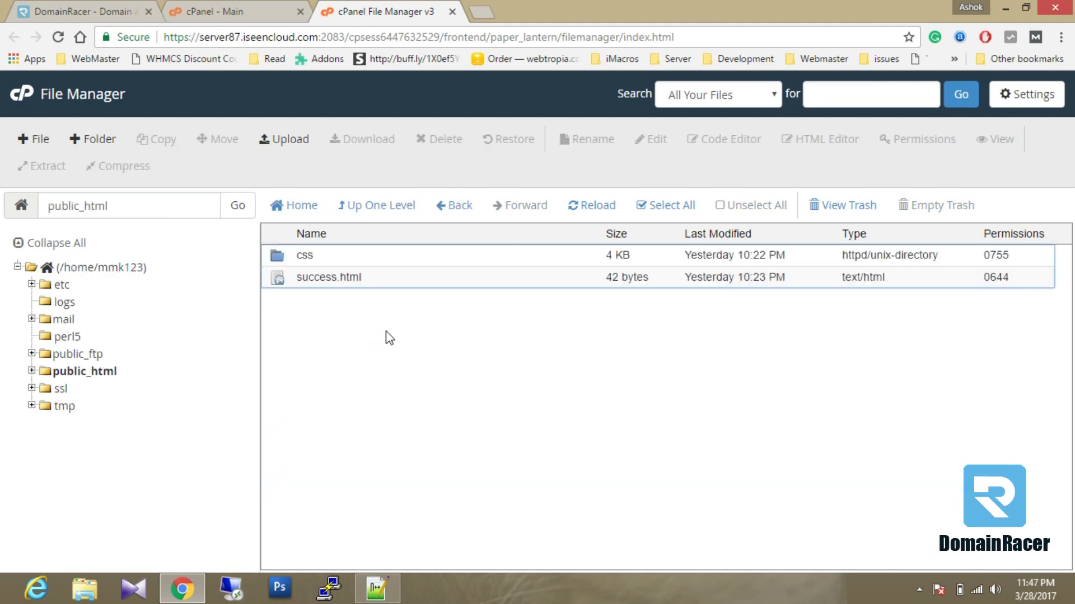
{"action": "left_click", "coordinate": [34, 139]}
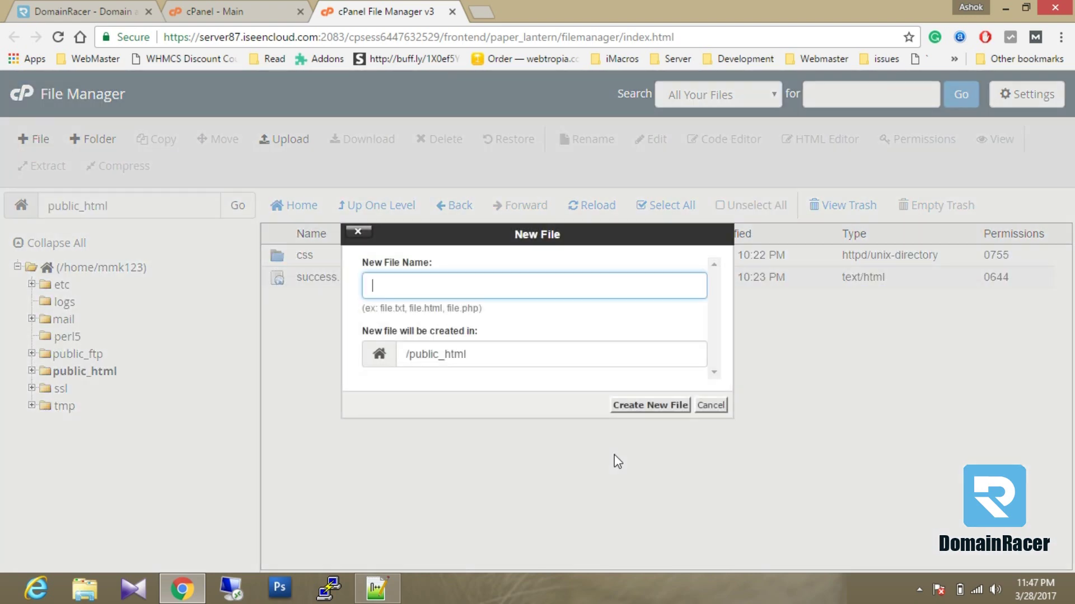
{"action": "type", "text": "login.php"}
{"action": "left_click", "coordinate": [649, 405]}
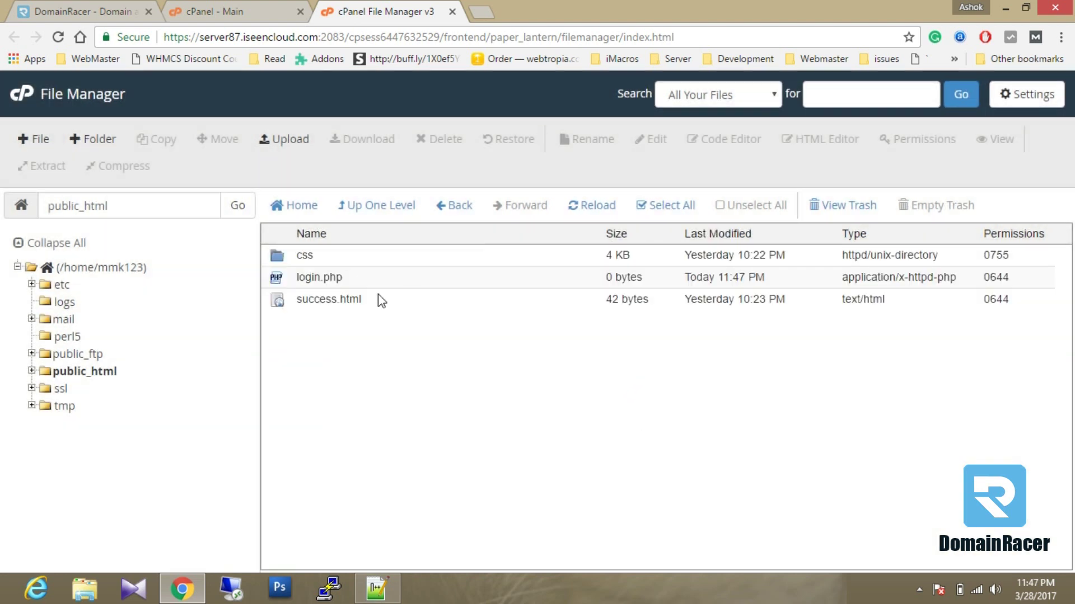
- Open login.php in the text editor and copy the prepared PHP login code from Notepad++
{"action": "left_click", "coordinate": [381, 282]}
{"action": "left_click", "coordinate": [649, 144]}
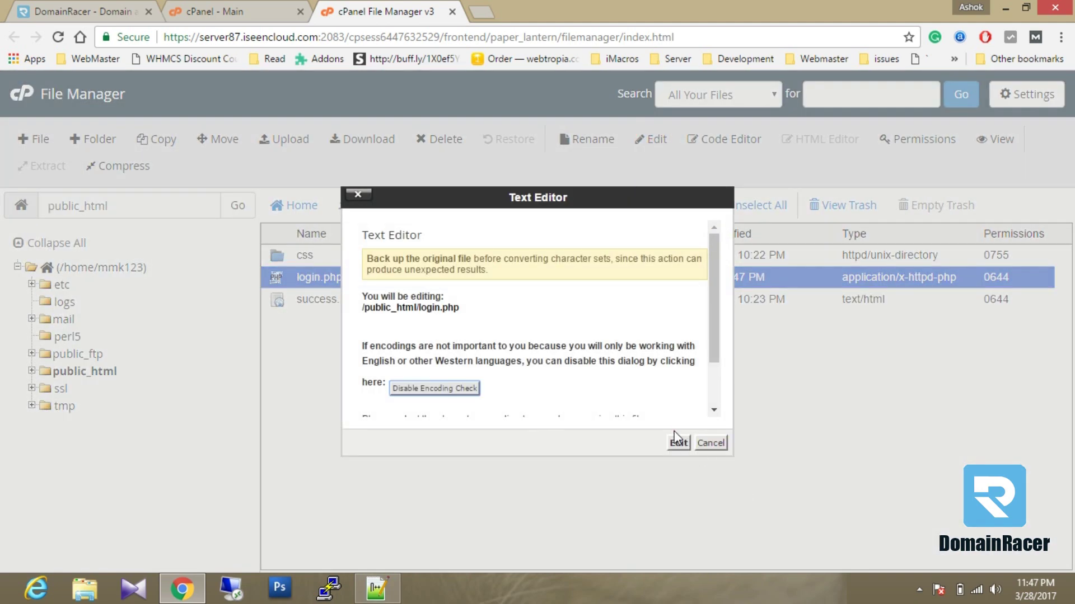
{"action": "left_click", "coordinate": [677, 441]}
{"action": "key", "text": "alt+Tab"}
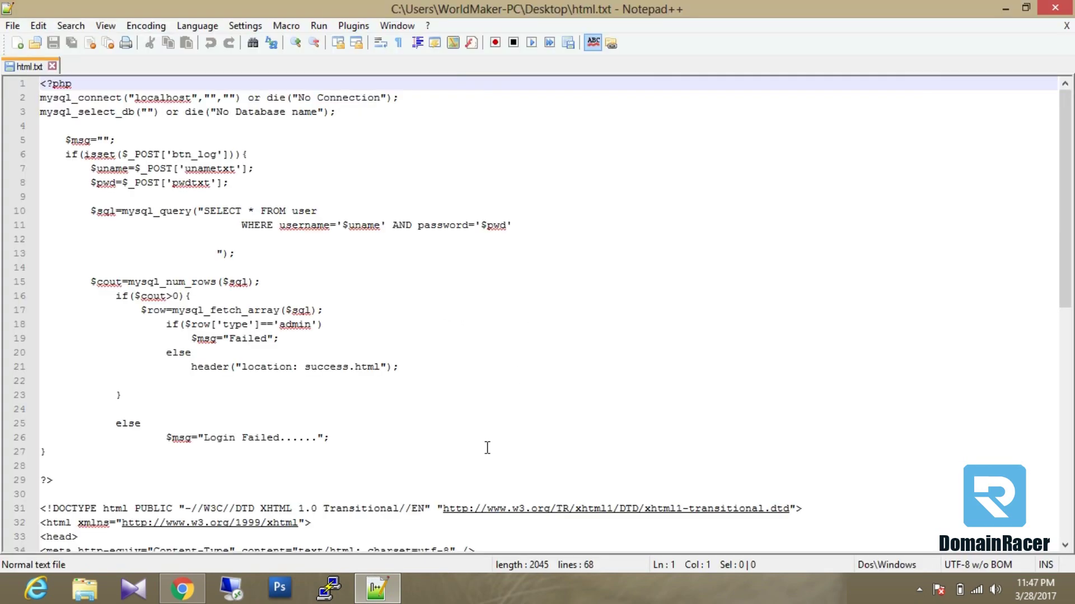
{"action": "left_click", "coordinate": [488, 336]}
{"action": "key", "text": "ctrl+a"}
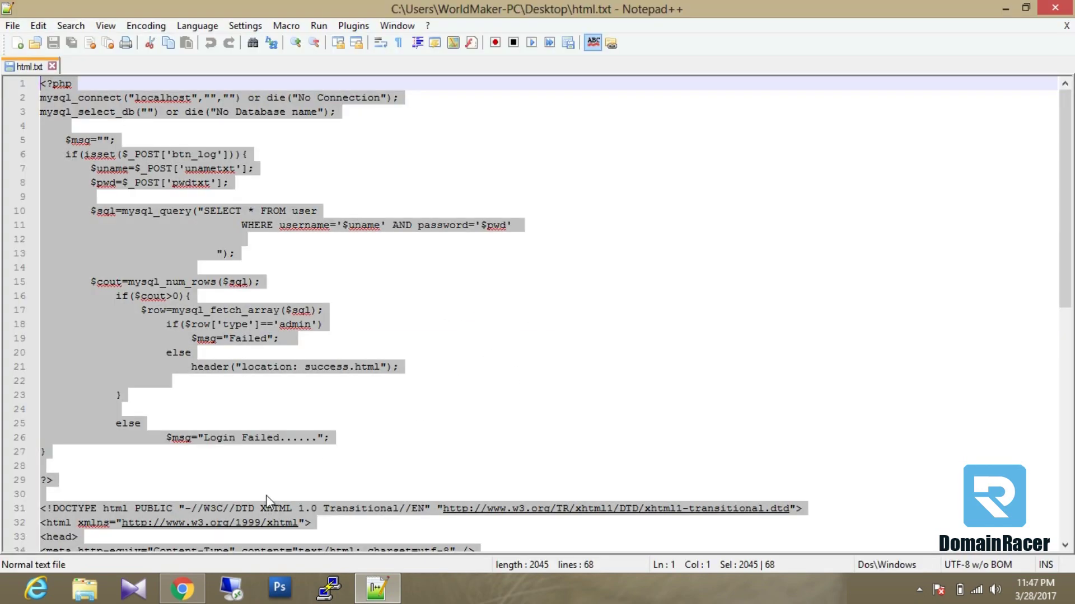
{"action": "left_click", "coordinate": [182, 589]}
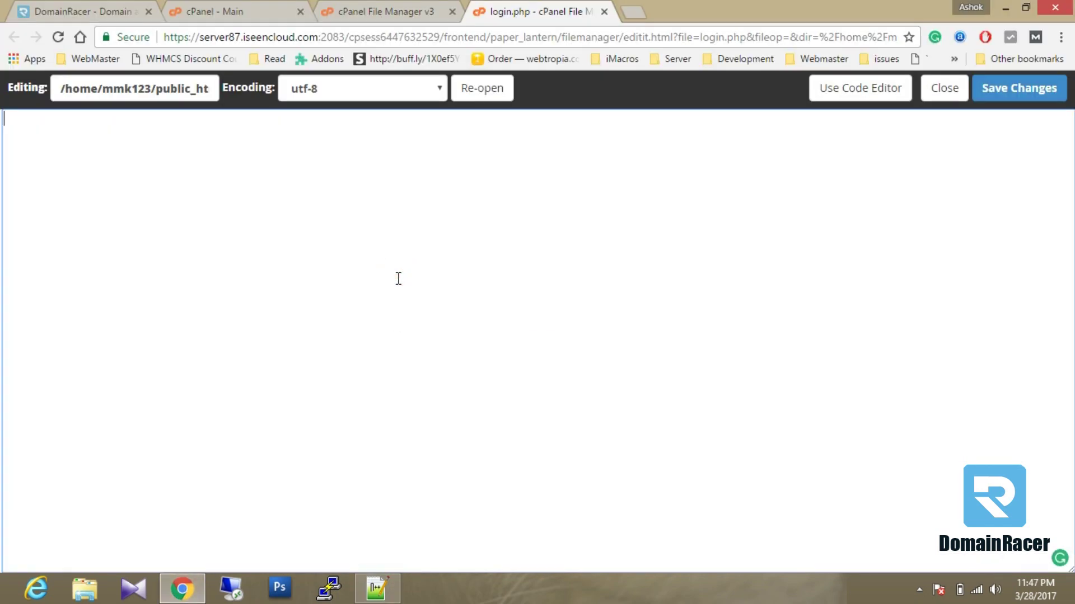
- Paste the PHP login code into login.php, review its database connection line, and return to cPanel
{"action": "key", "text": "ctrl+v"}
{"action": "scroll", "coordinate": [195, 324], "scroll_direction": "up", "scroll_amount": 10}
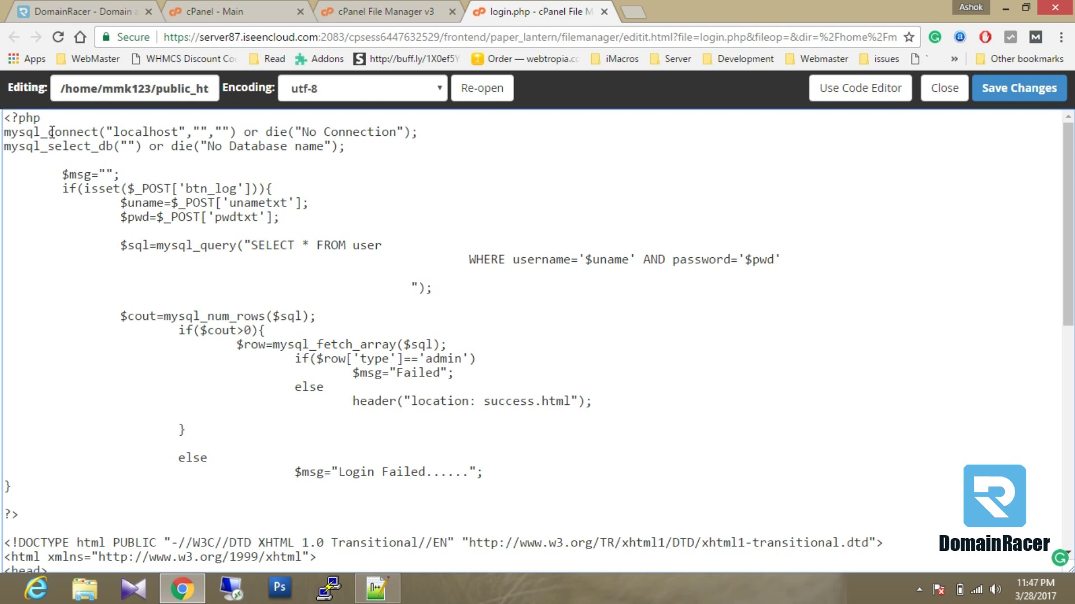
{"action": "left_click_drag", "start_coordinate": [421, 132], "coordinate": [34, 125]}
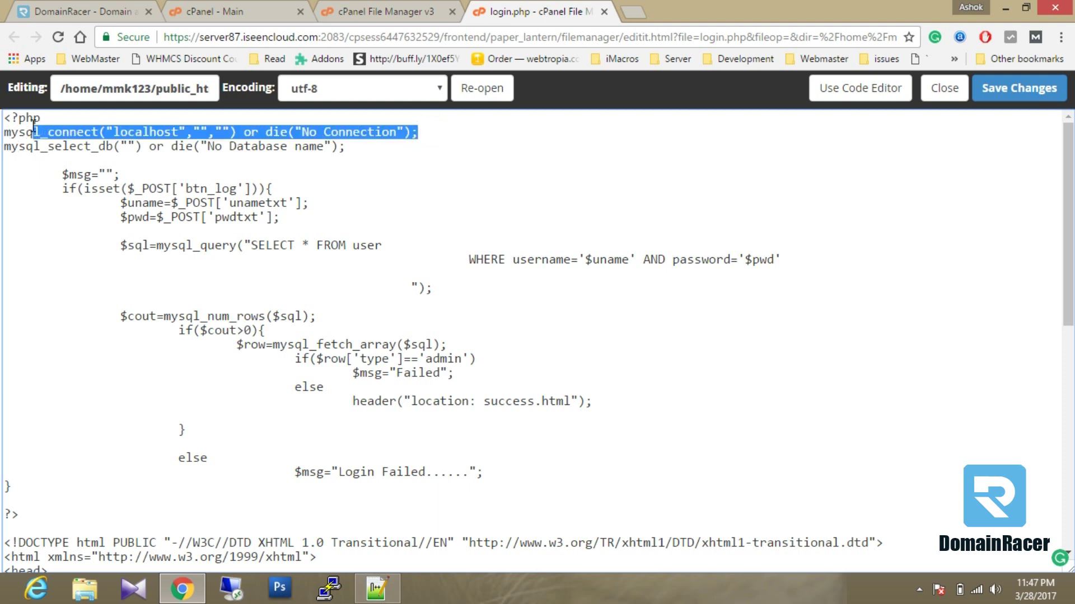
{"action": "left_click", "coordinate": [198, 125]}
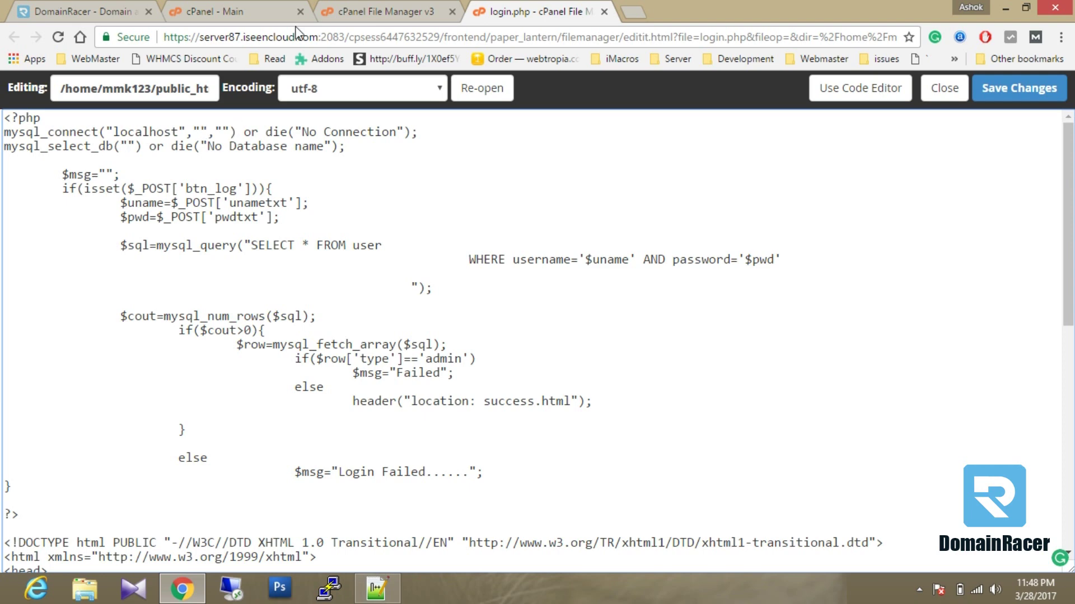
{"action": "left_click", "coordinate": [202, 2]}
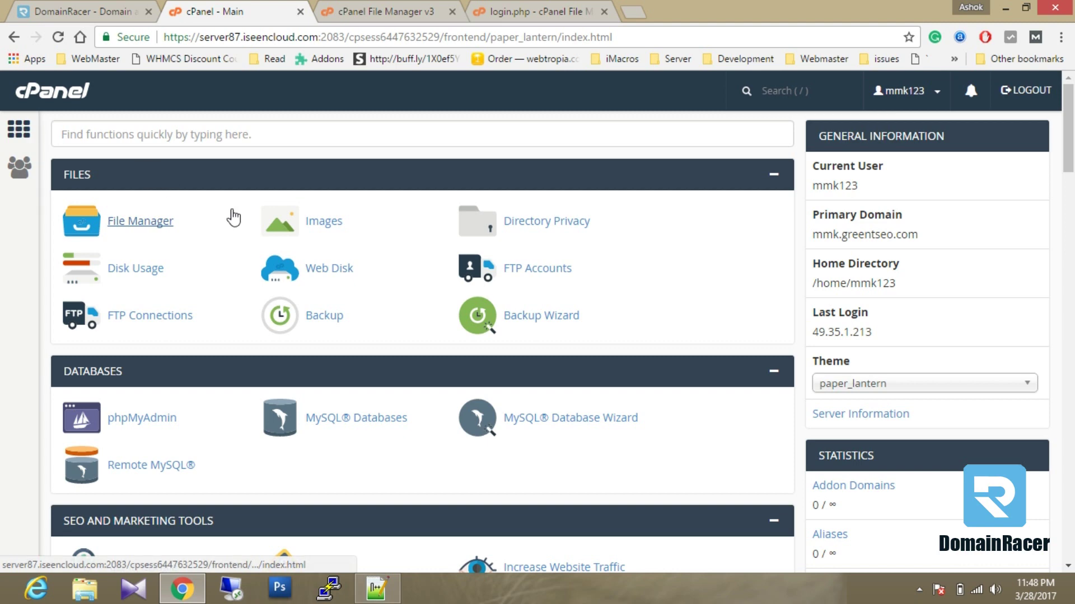
- On the MySQL Databases page, create a new database named demo (mmk123_demo)
{"action": "scroll", "coordinate": [233, 216], "scroll_direction": "down", "scroll_amount": 3}
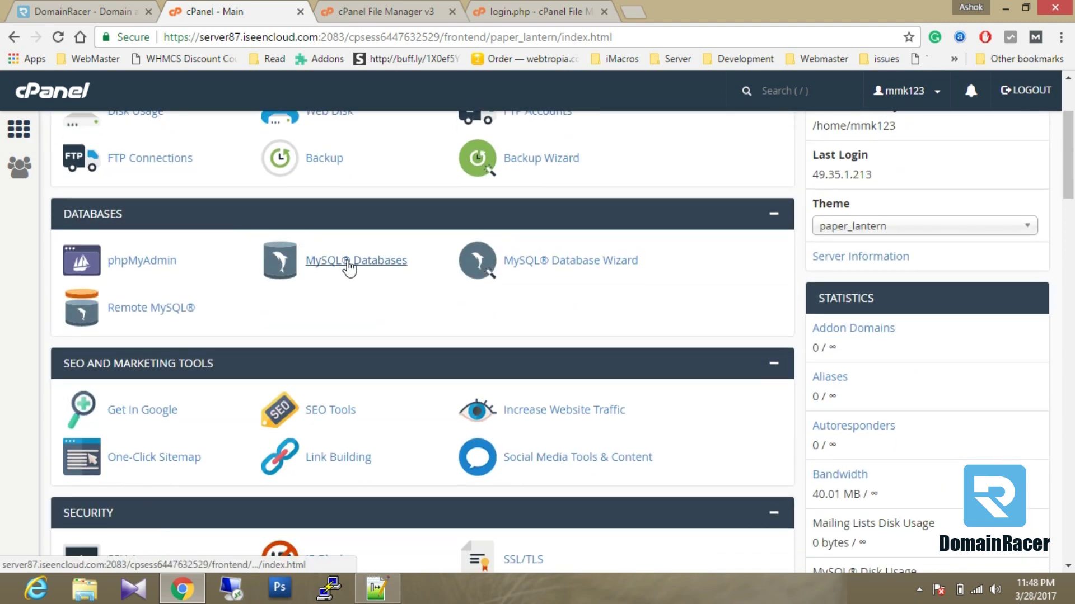
{"action": "left_click", "coordinate": [348, 263]}
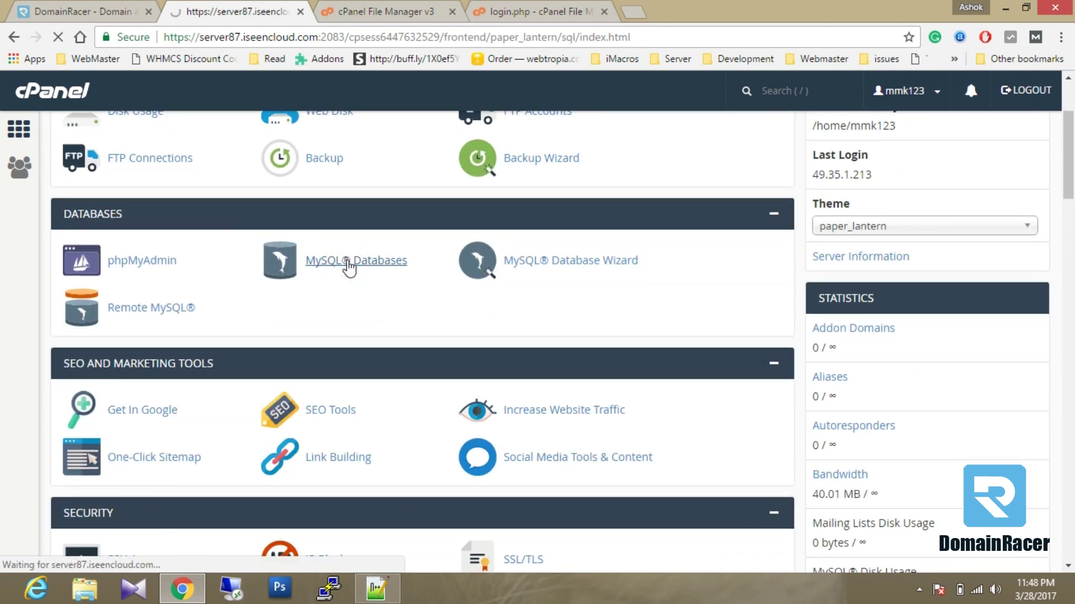
{"action": "scroll", "coordinate": [335, 271], "scroll_direction": "down", "scroll_amount": 1}
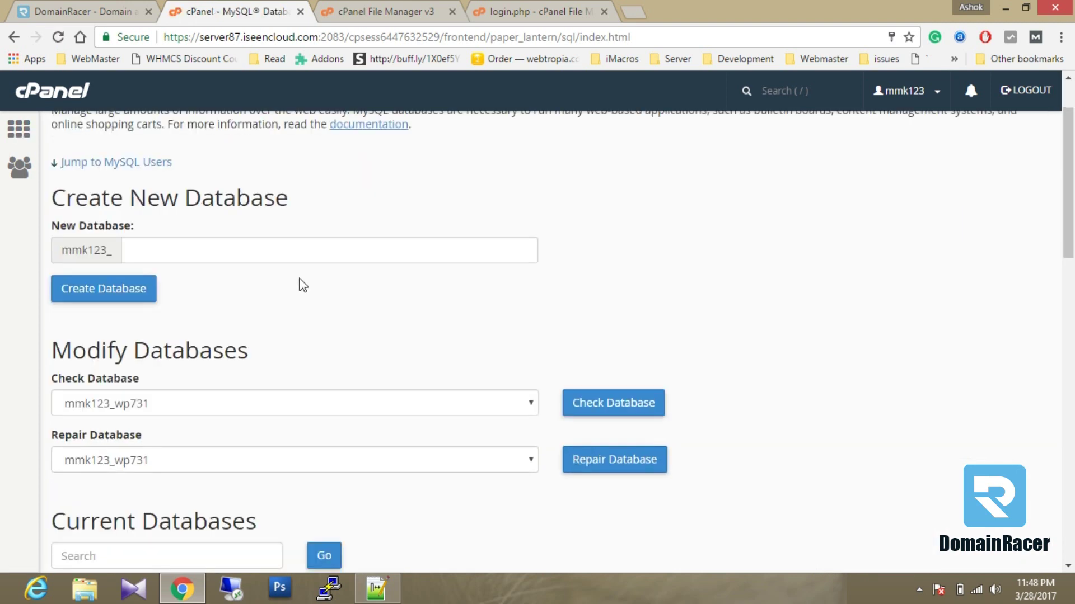
{"action": "left_click", "coordinate": [308, 249]}
{"action": "type", "text": "demo"}
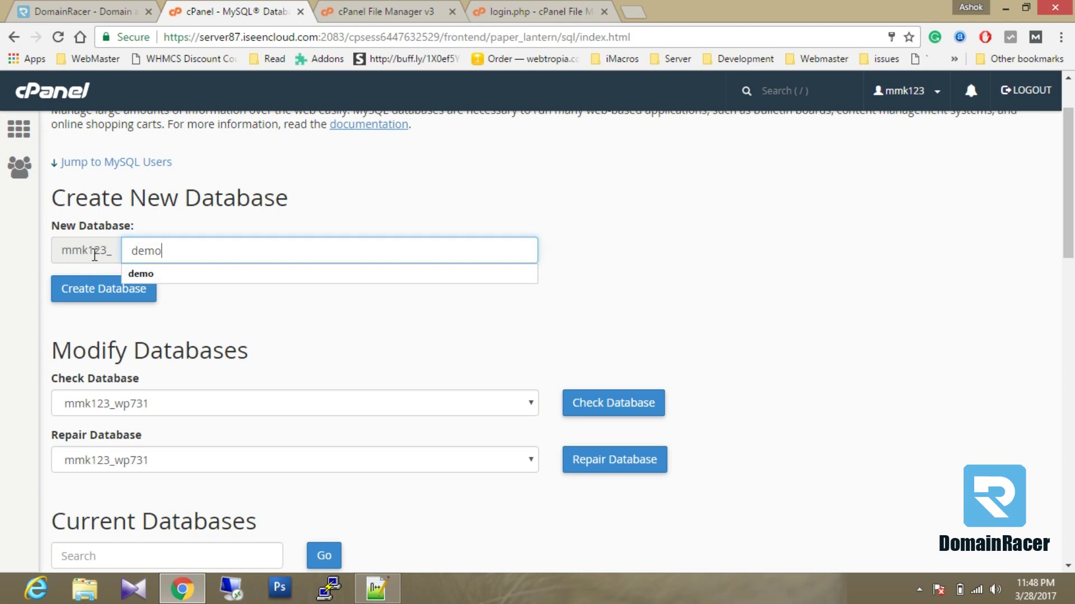
{"action": "left_click", "coordinate": [101, 291]}
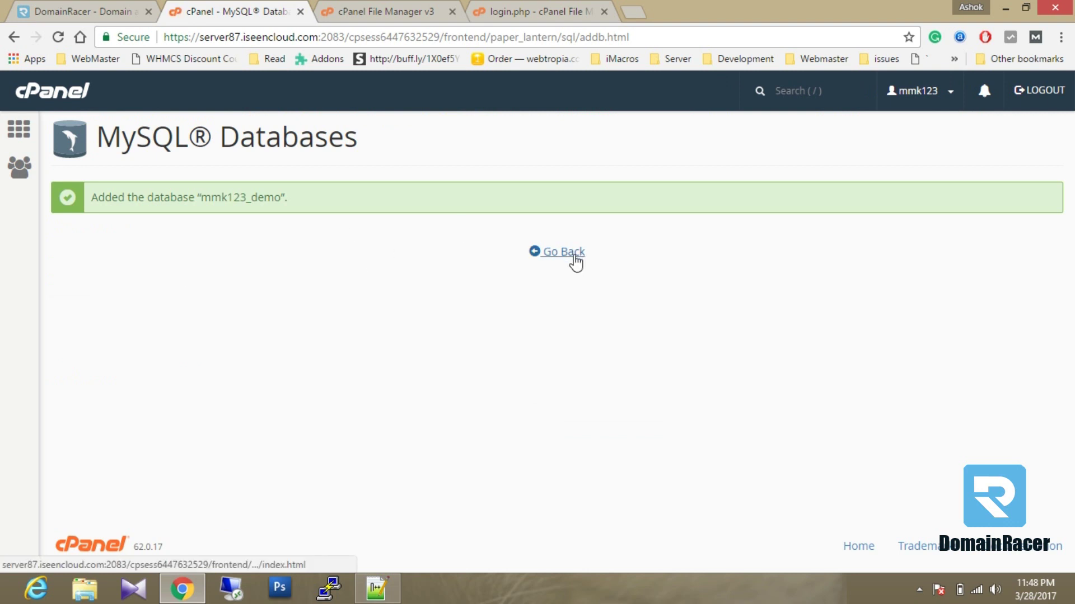
- Copy the name mmk123_demo and paste it between the mysql_select_db quotes in login.php
{"action": "left_click", "coordinate": [575, 258]}
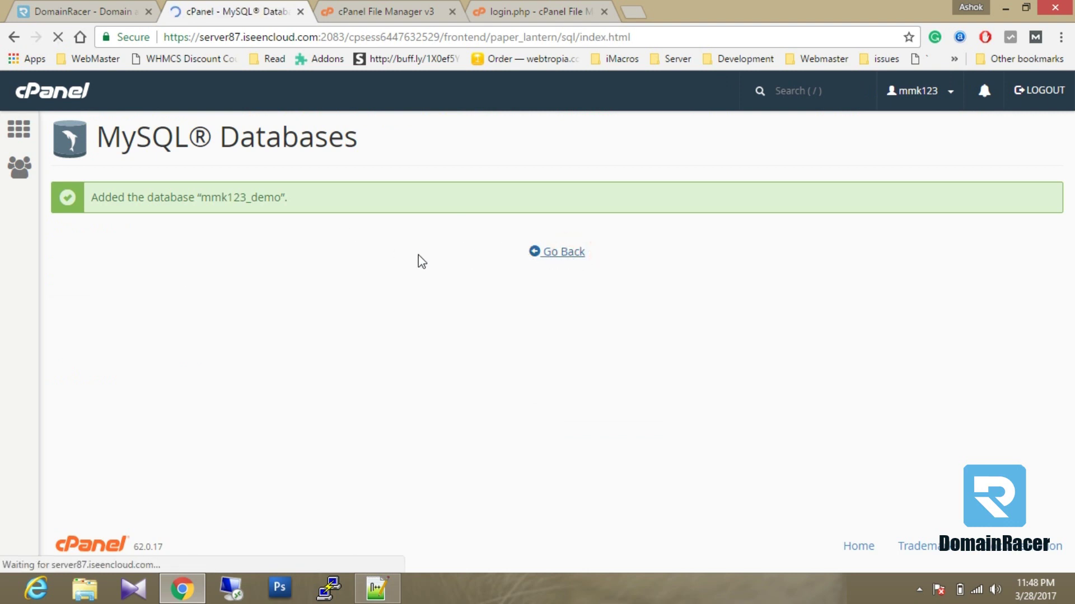
{"action": "scroll", "coordinate": [257, 314], "scroll_direction": "down", "scroll_amount": 7}
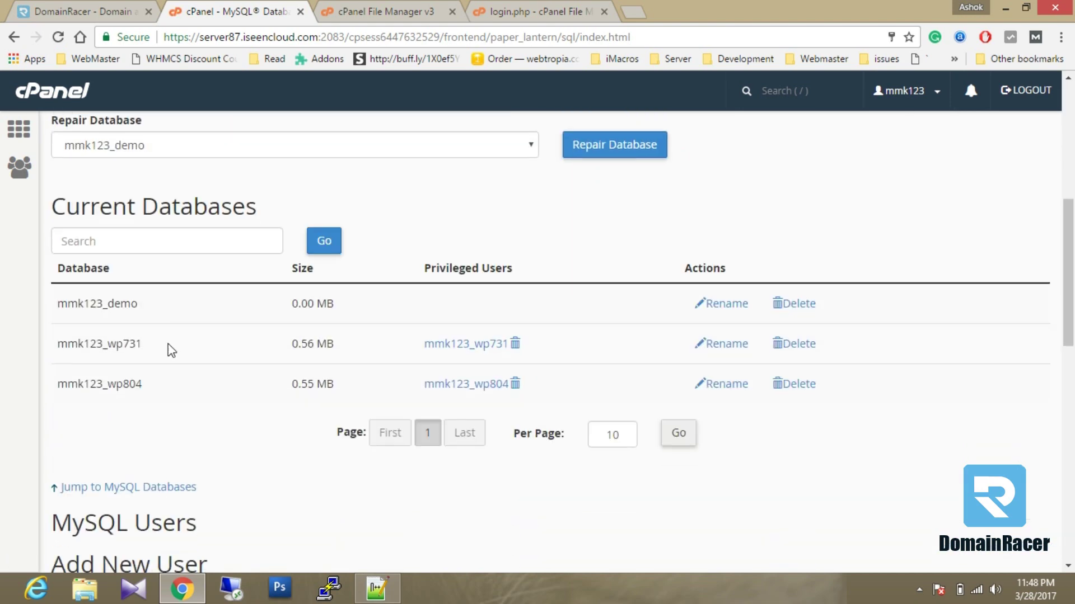
{"action": "left_click_drag", "start_coordinate": [147, 303], "coordinate": [57, 303]}
{"action": "key", "text": "ctrl+c"}
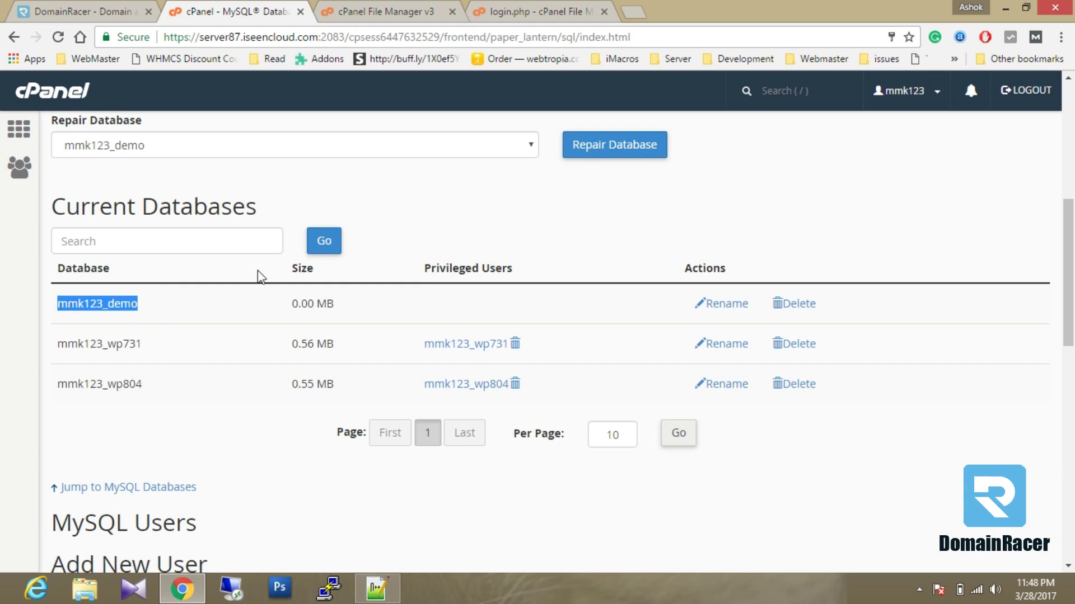
{"action": "left_click", "coordinate": [375, 10]}
{"action": "left_click", "coordinate": [515, 11]}
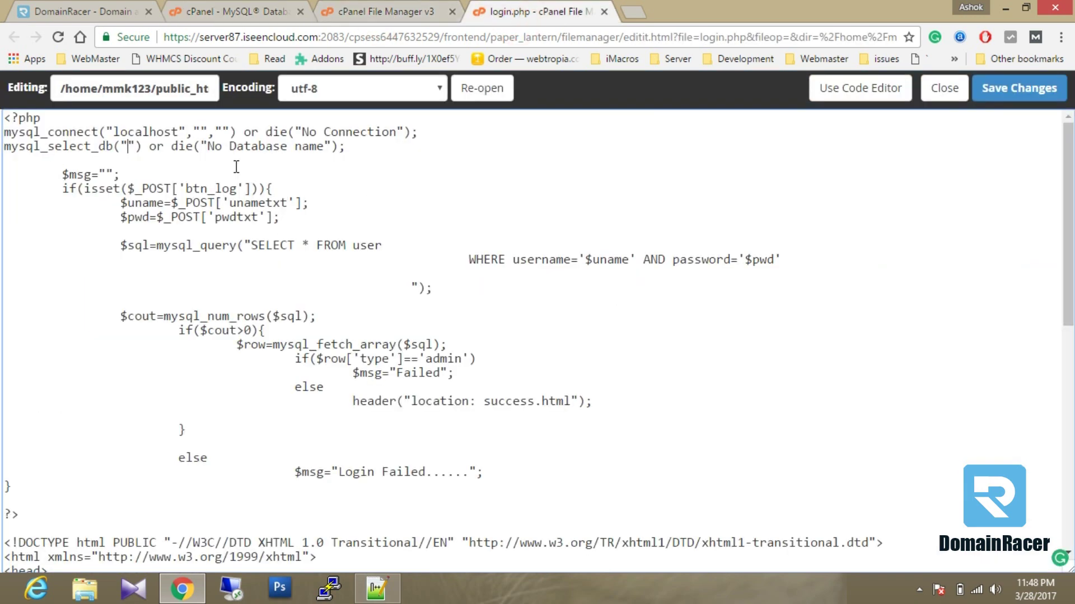
{"action": "left_click", "coordinate": [129, 145]}
{"action": "key", "text": "ctrl+v"}
{"action": "left_click", "coordinate": [235, 14]}
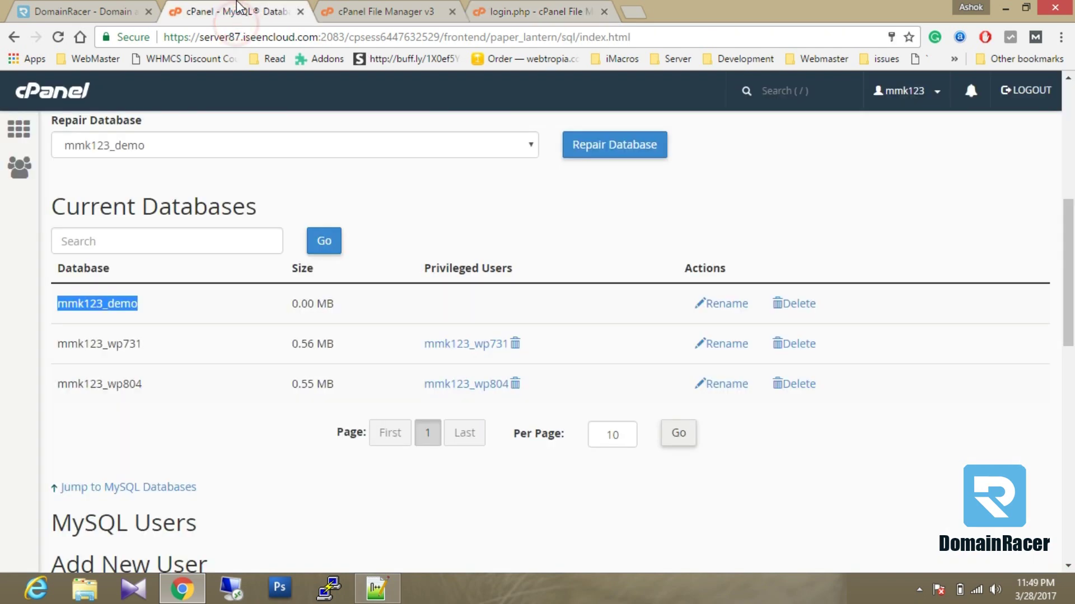
- Create MySQL user demo1 (mmk123_demo1) with a very strong password, then go back
{"action": "scroll", "coordinate": [319, 355], "scroll_direction": "down", "scroll_amount": 7}
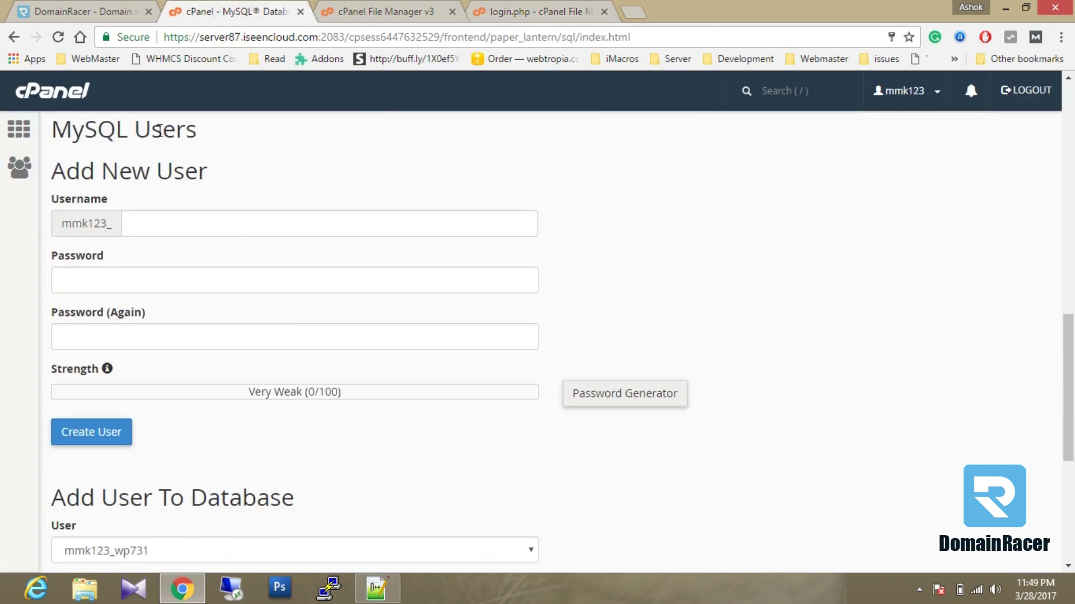
{"action": "left_click", "coordinate": [127, 226]}
{"action": "type", "text": "demo1"}
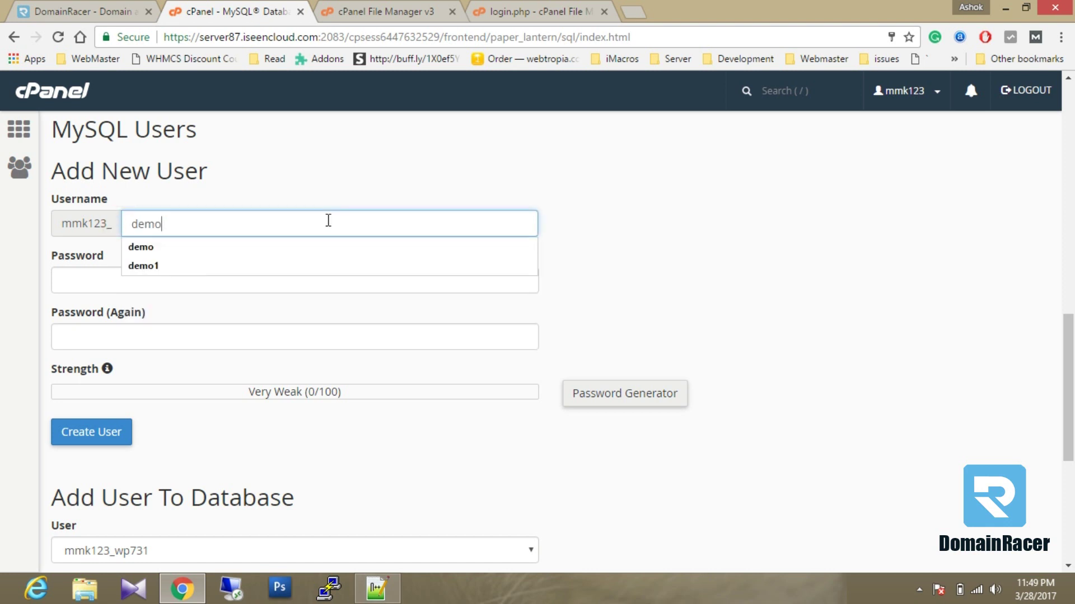
{"action": "left_click", "coordinate": [79, 280]}
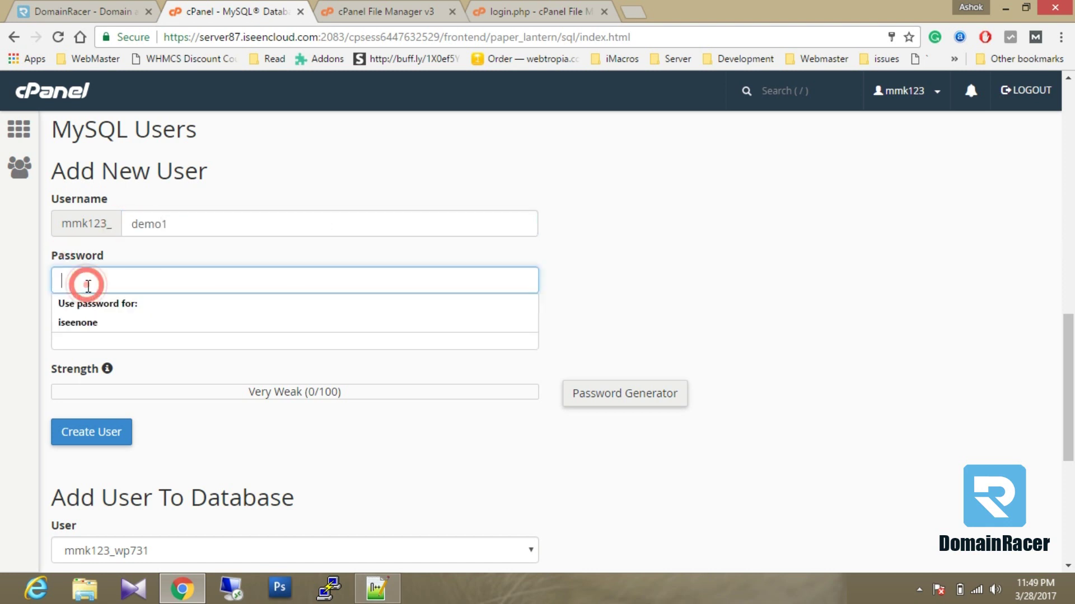
{"action": "type", "text": "•••••••"}
{"action": "key", "text": "Tab"}
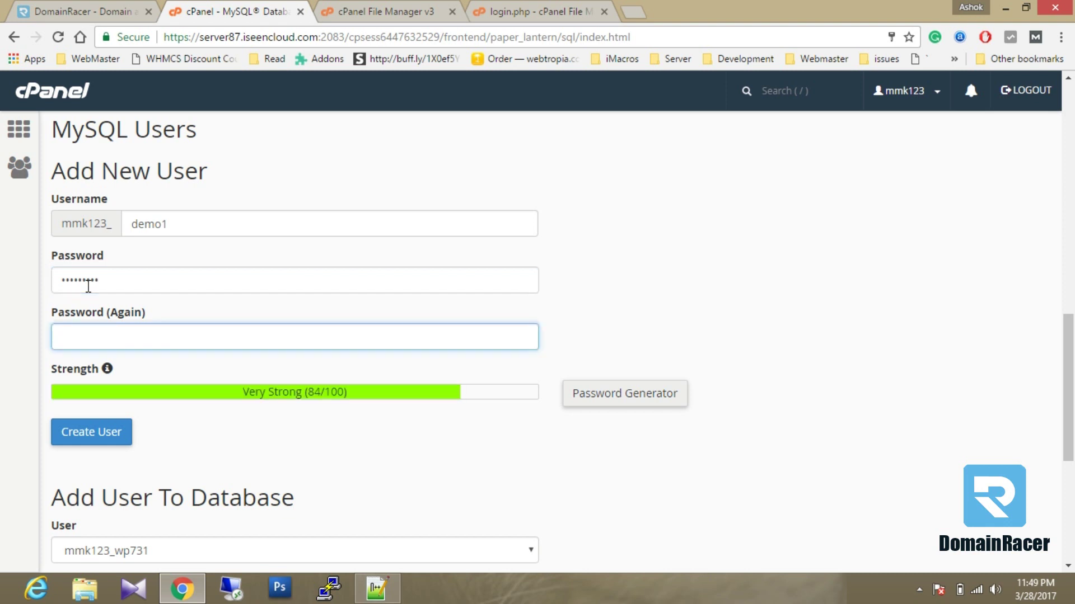
{"action": "type", "text": "•••••••••"}
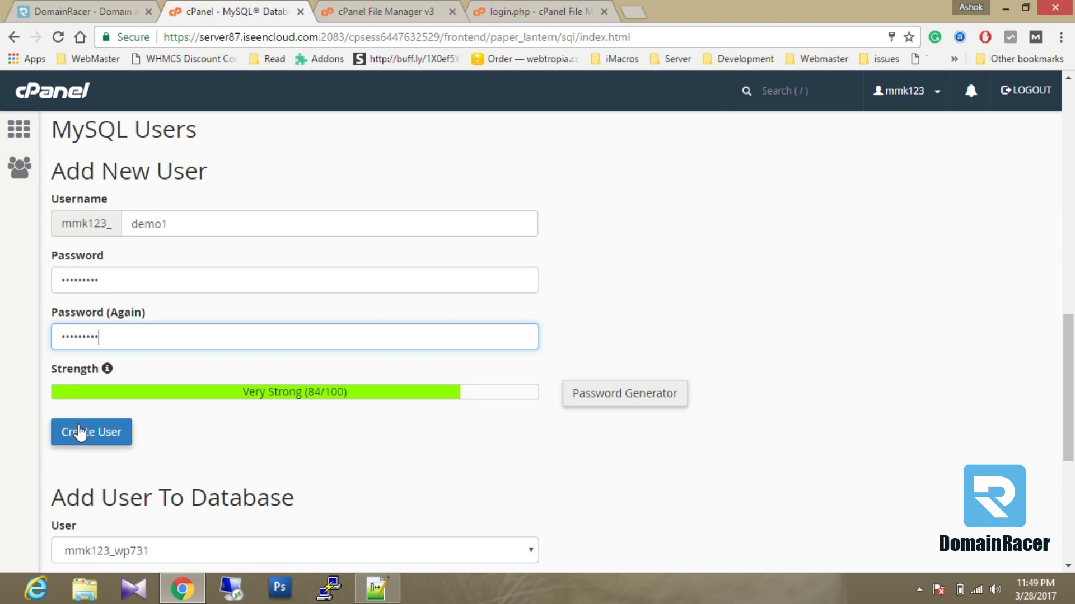
{"action": "left_click", "coordinate": [83, 432]}
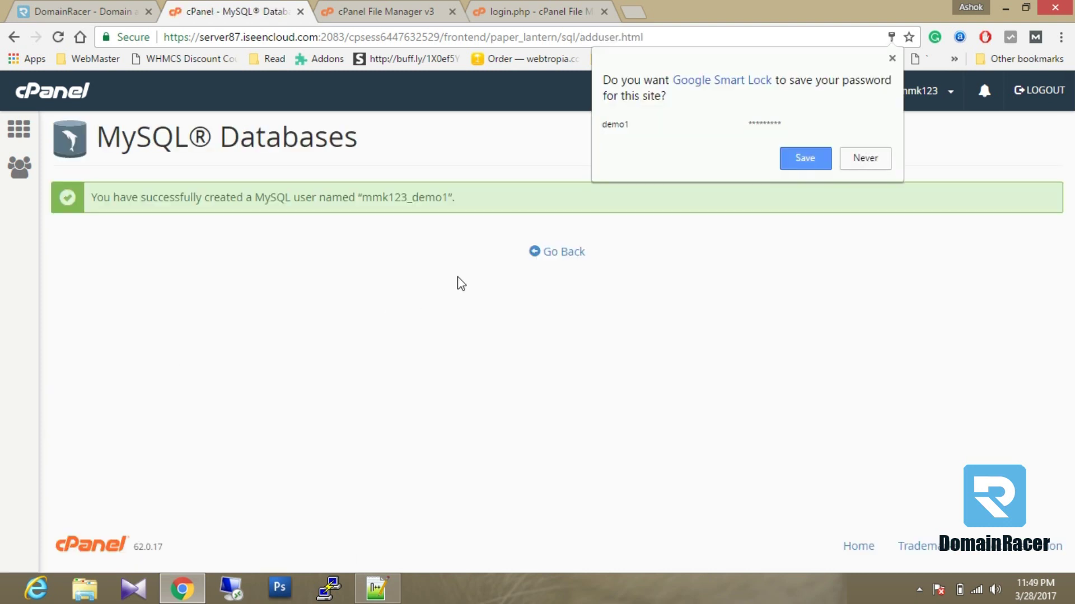
{"action": "left_click", "coordinate": [562, 253]}
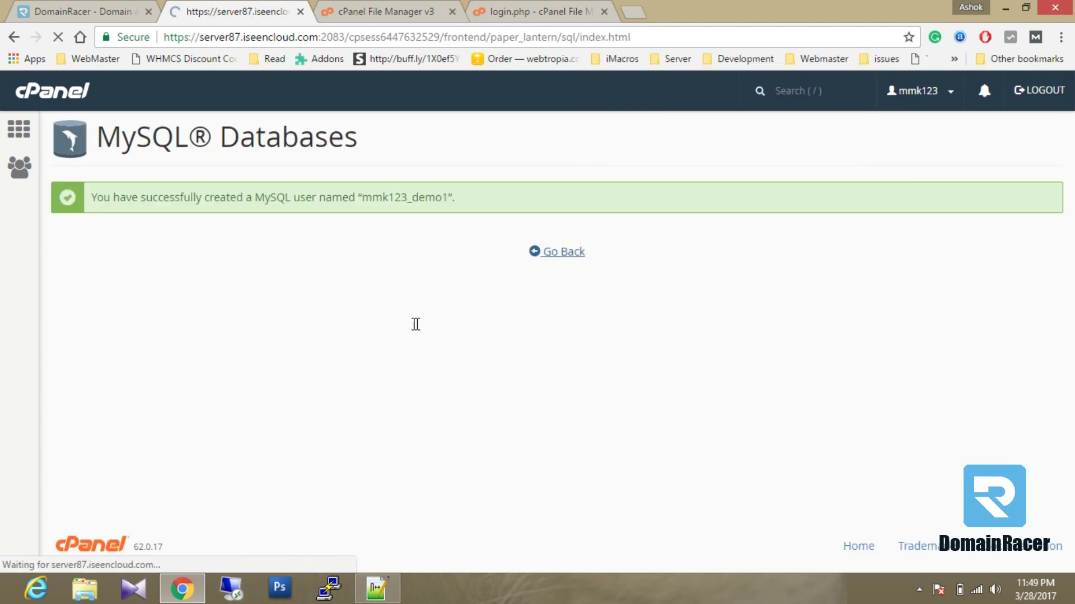
{"action": "scroll", "coordinate": [200, 351], "scroll_direction": "down", "scroll_amount": 4}
{"action": "scroll", "coordinate": [200, 352], "scroll_direction": "down", "scroll_amount": 12}
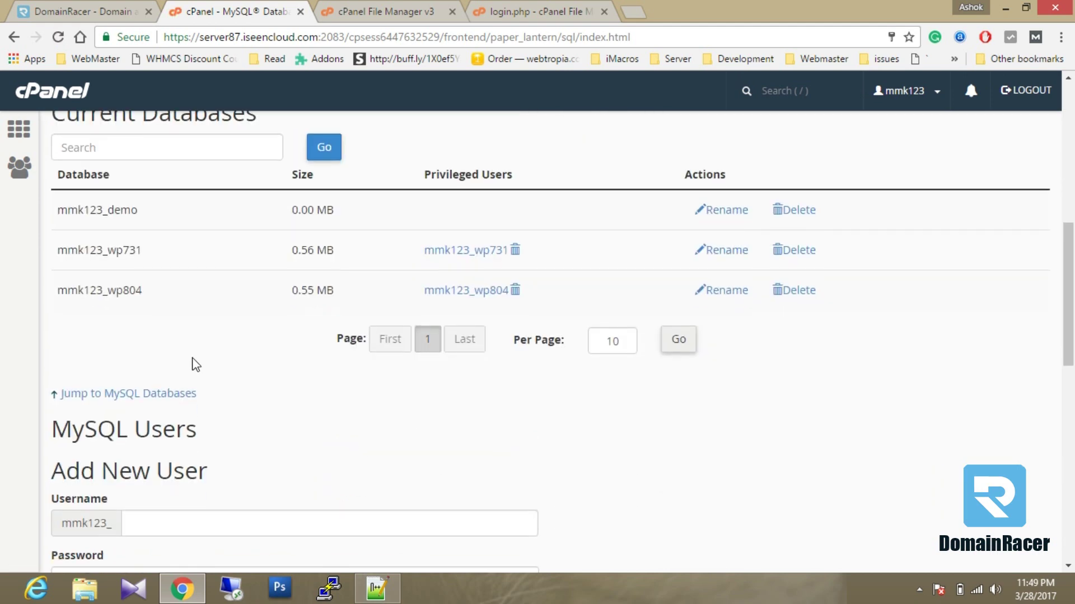
- Add user mmk123_demo1 to database mmk123_demo with ALL PRIVILEGES and confirm the changes
{"action": "scroll", "coordinate": [640, 355], "scroll_direction": "up", "scroll_amount": 14}
{"action": "scroll", "coordinate": [641, 367], "scroll_direction": "up", "scroll_amount": 1}
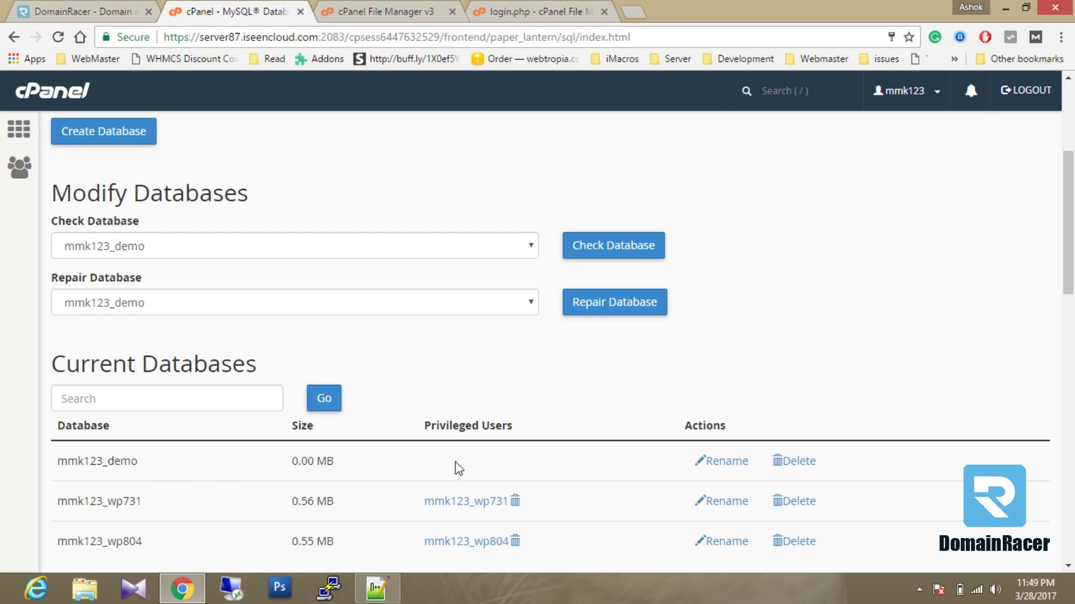
{"action": "scroll", "coordinate": [177, 473], "scroll_direction": "down", "scroll_amount": 7}
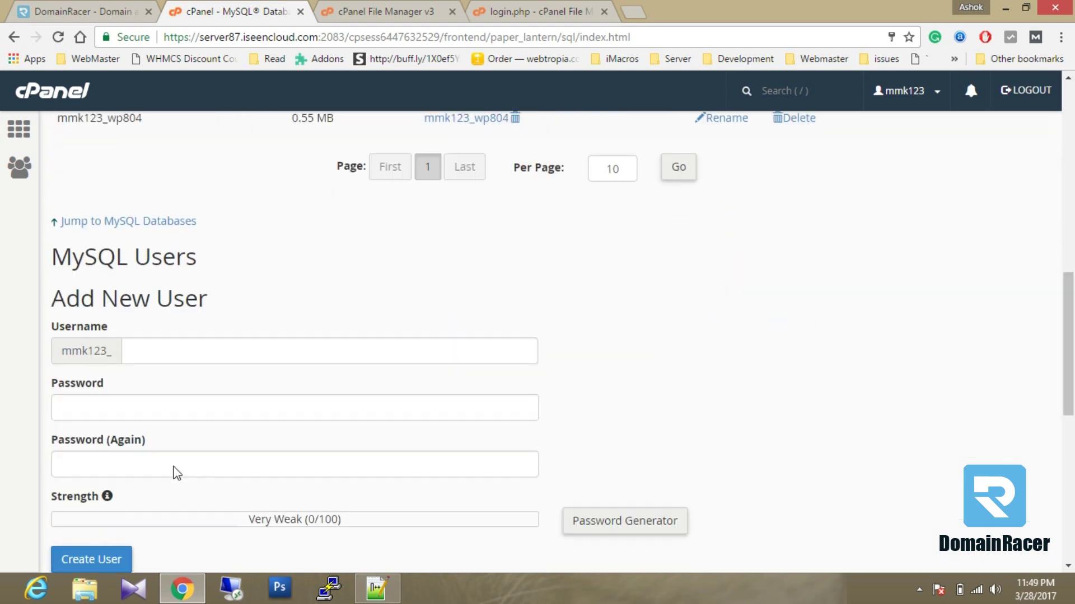
{"action": "scroll", "coordinate": [177, 473], "scroll_direction": "down", "scroll_amount": 7}
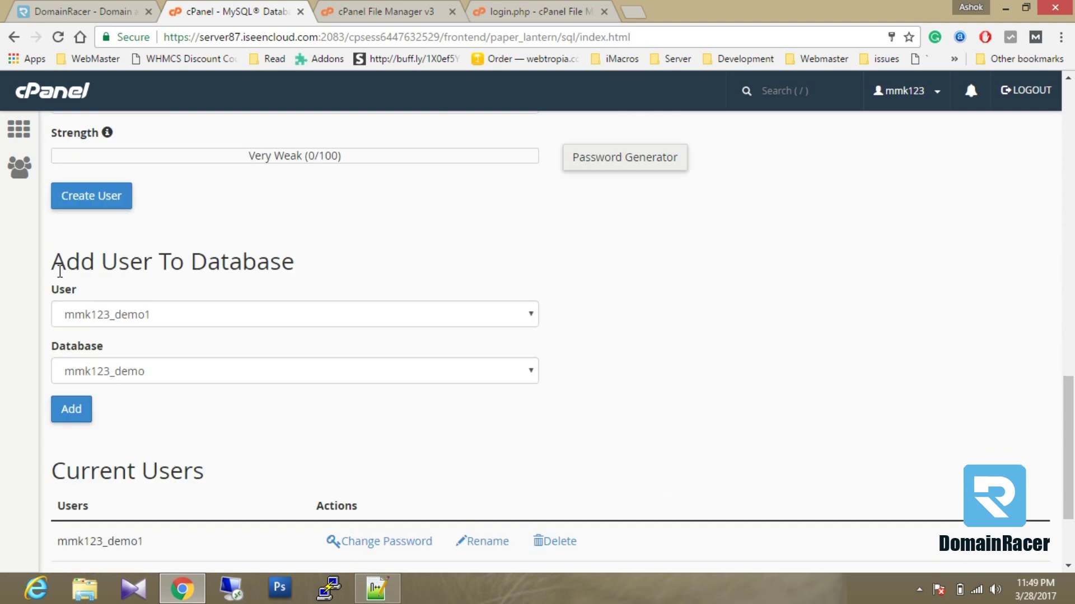
{"action": "left_click", "coordinate": [147, 319]}
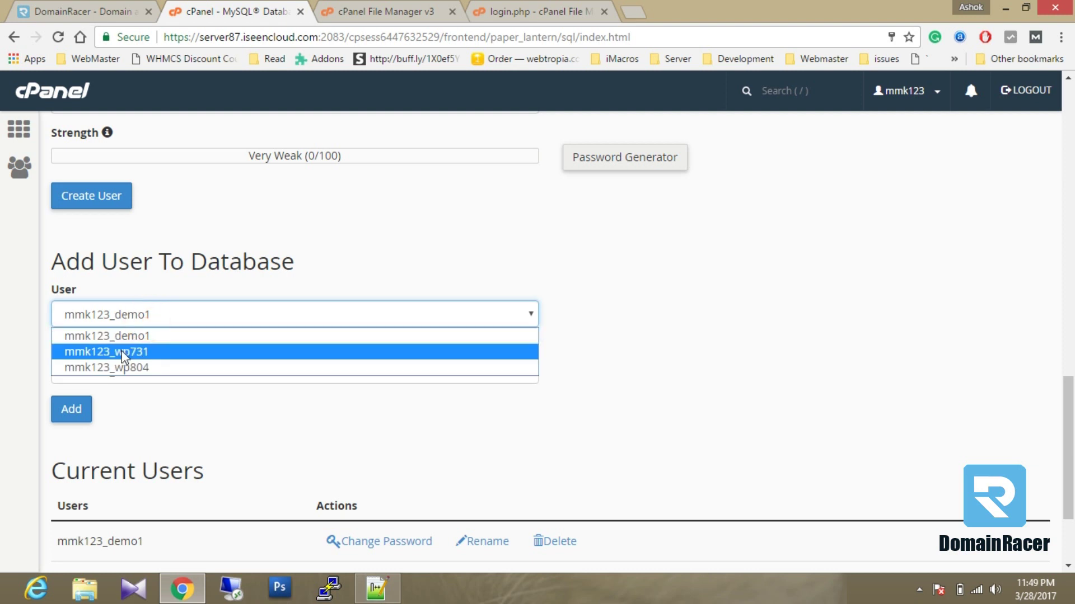
{"action": "left_click", "coordinate": [124, 336]}
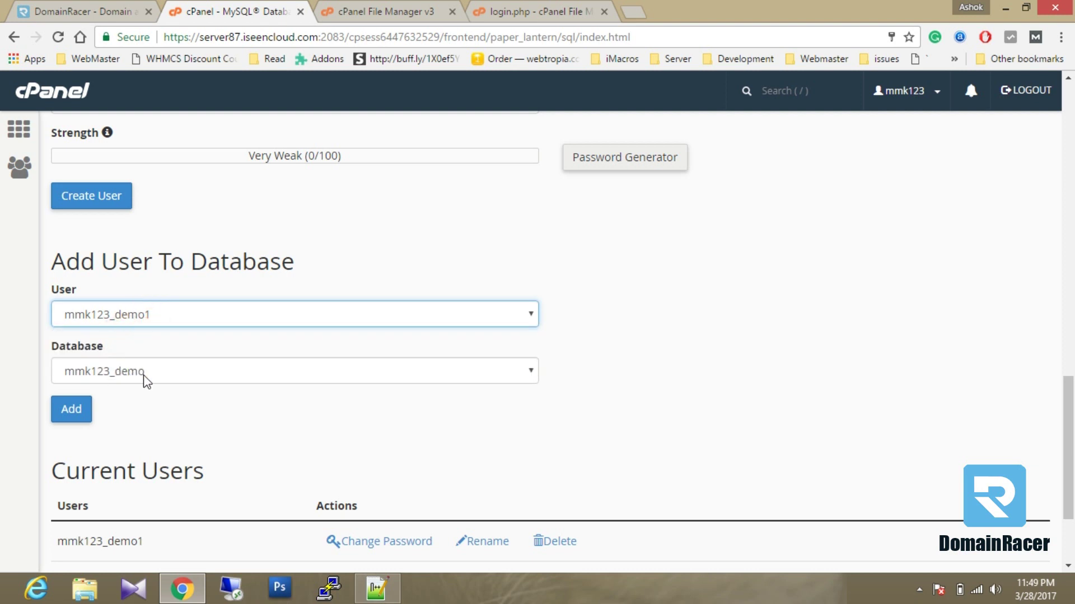
{"action": "left_click", "coordinate": [140, 371]}
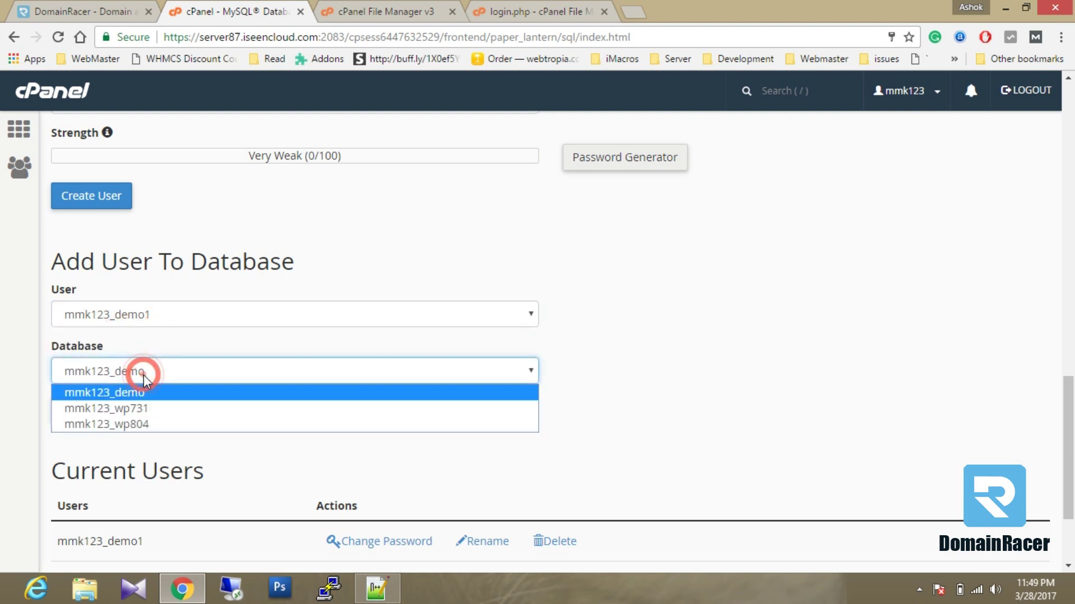
{"action": "left_click", "coordinate": [98, 399]}
{"action": "left_click", "coordinate": [72, 409]}
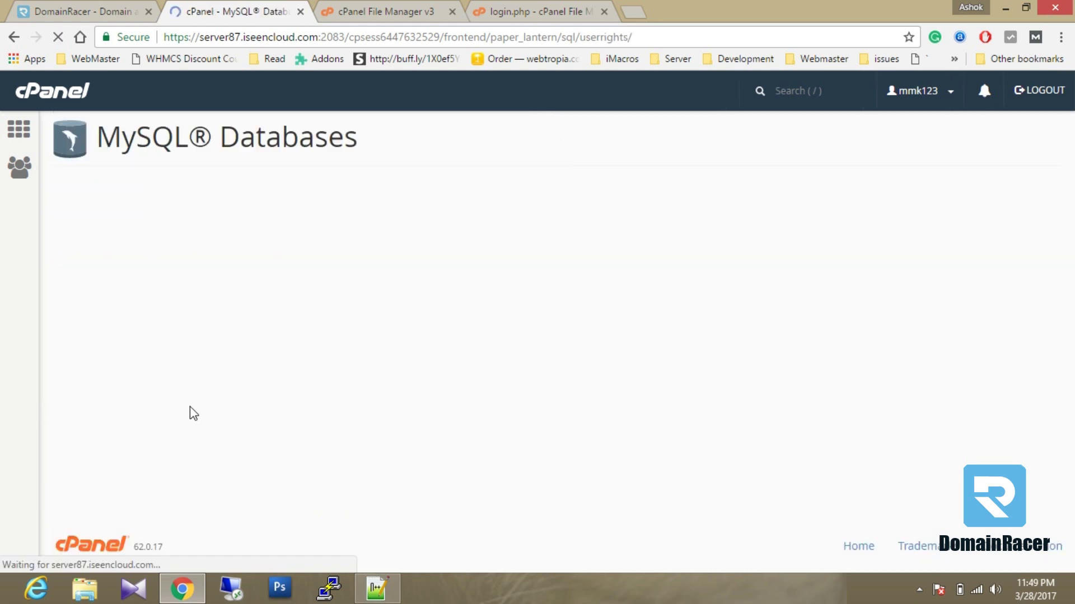
{"action": "left_click", "coordinate": [121, 285]}
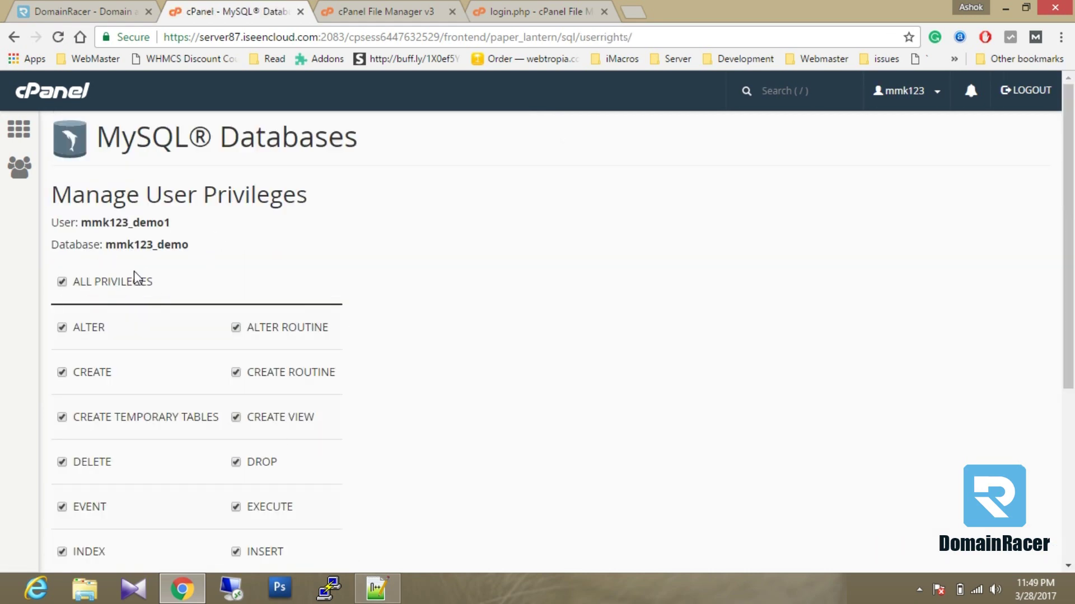
{"action": "scroll", "coordinate": [115, 327], "scroll_direction": "down", "scroll_amount": 3}
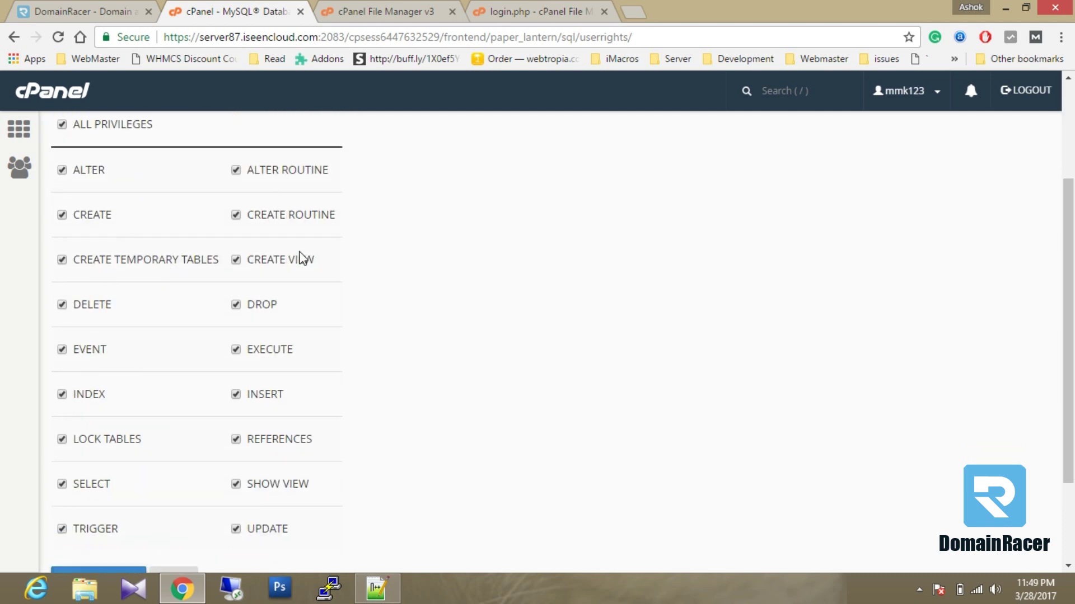
{"action": "scroll", "coordinate": [187, 422], "scroll_direction": "down", "scroll_amount": 2}
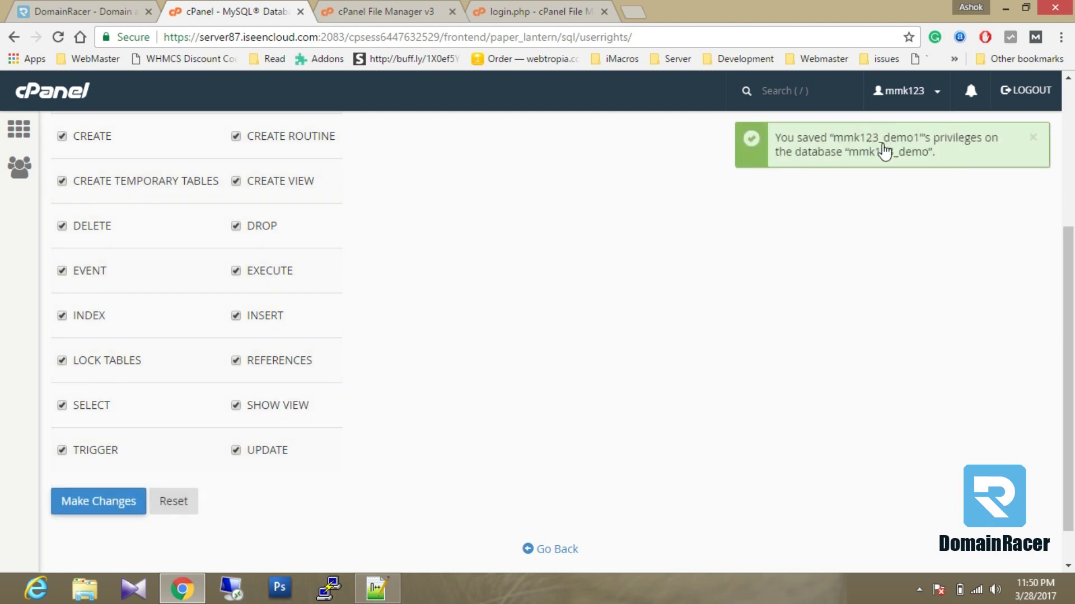
{"action": "left_click", "coordinate": [19, 130]}
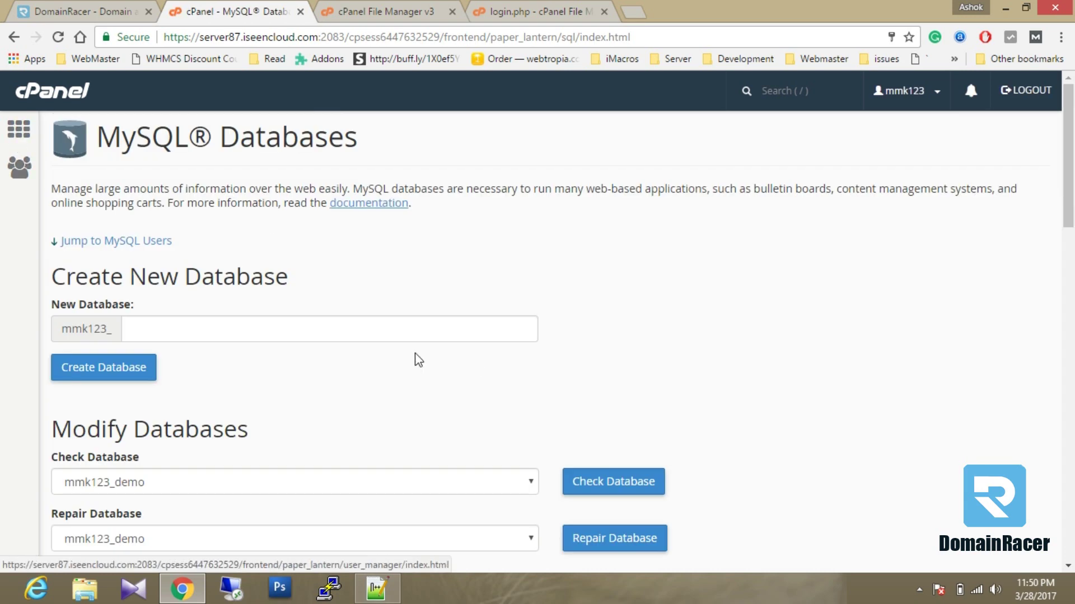
- Fill login.php's mysql_connect with username mmk123_demo1 and the user's password, then save the file
{"action": "scroll", "coordinate": [240, 374], "scroll_direction": "down", "scroll_amount": 8}
{"action": "left_click_drag", "start_coordinate": [421, 225], "coordinate": [508, 223]}
{"action": "key", "text": "ctrl+c"}
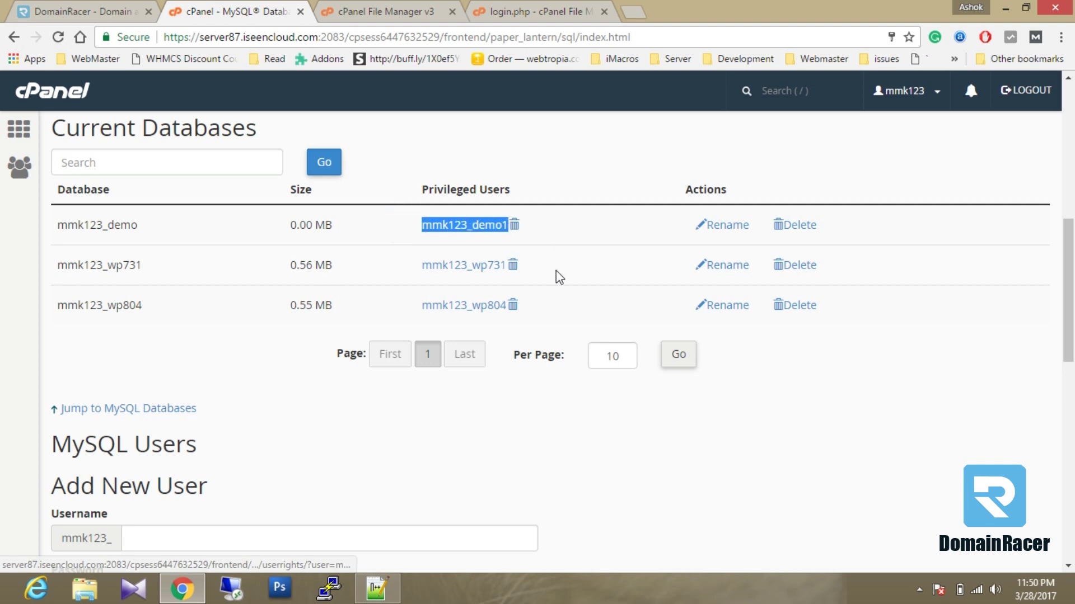
{"action": "left_click", "coordinate": [536, 6]}
{"action": "left_click", "coordinate": [205, 132]}
{"action": "key", "text": "ctrl+v"}
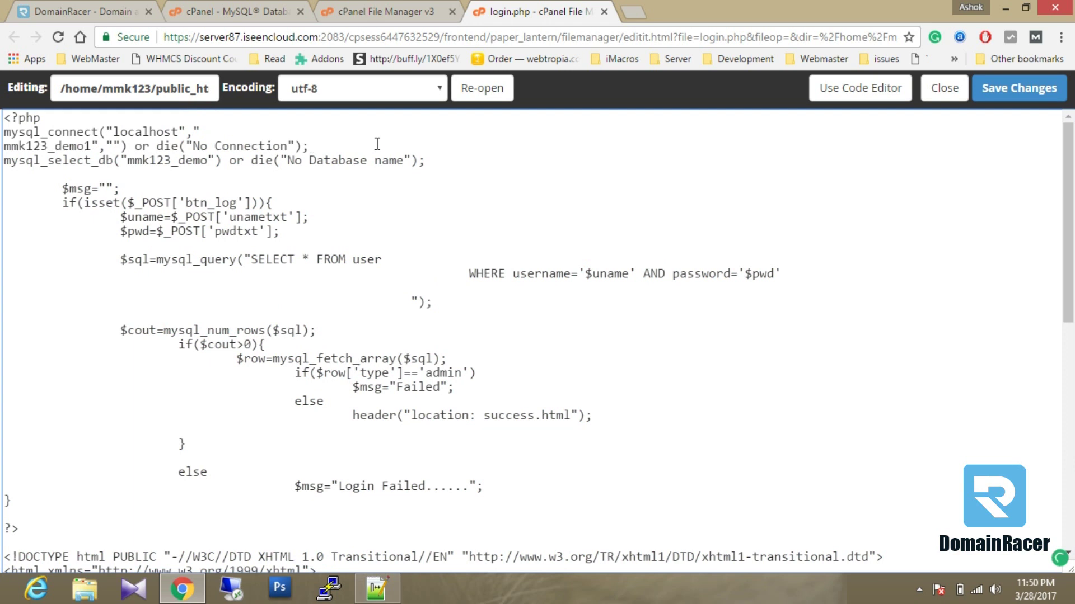
{"action": "key", "text": "BackSpace"}
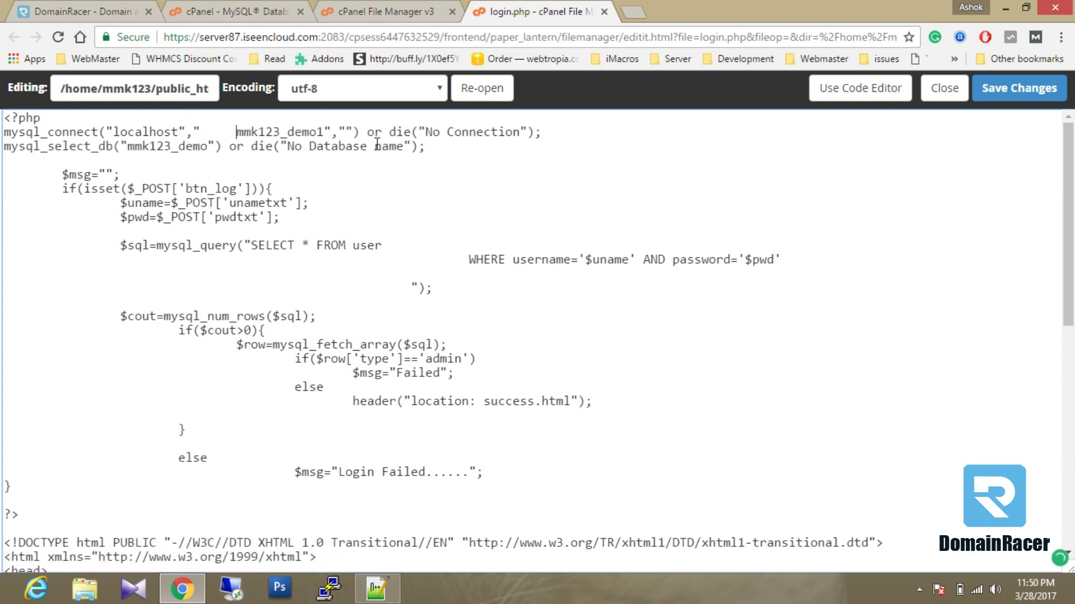
{"action": "key", "text": "BackSpace"}
{"action": "key", "text": "BackSpace"}
{"action": "key", "text": "BackSpace"}
{"action": "key", "text": "BackSpace"}
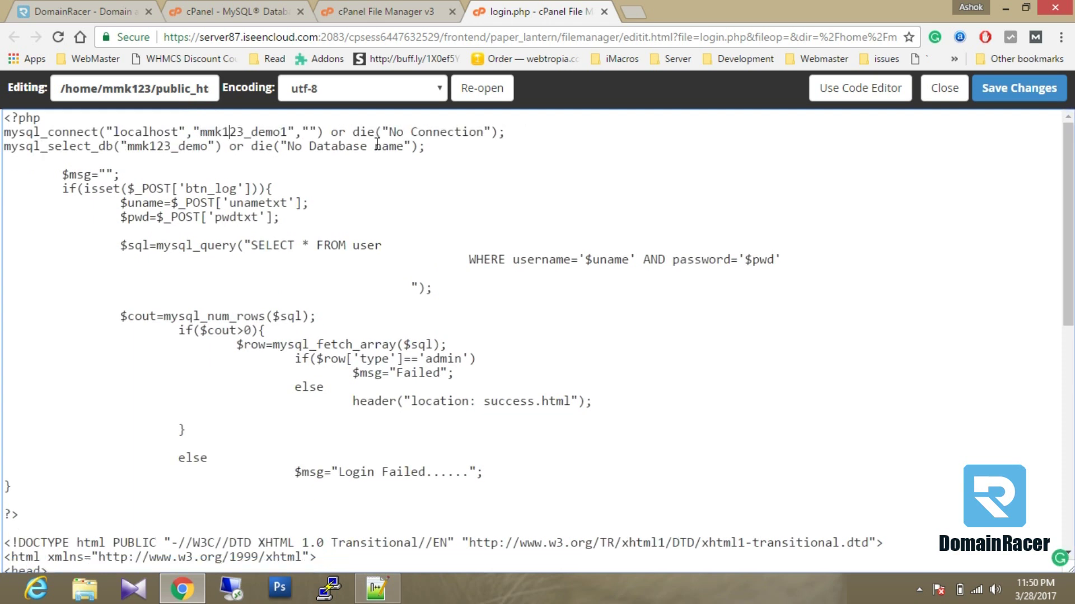
{"action": "left_click", "coordinate": [1018, 88]}
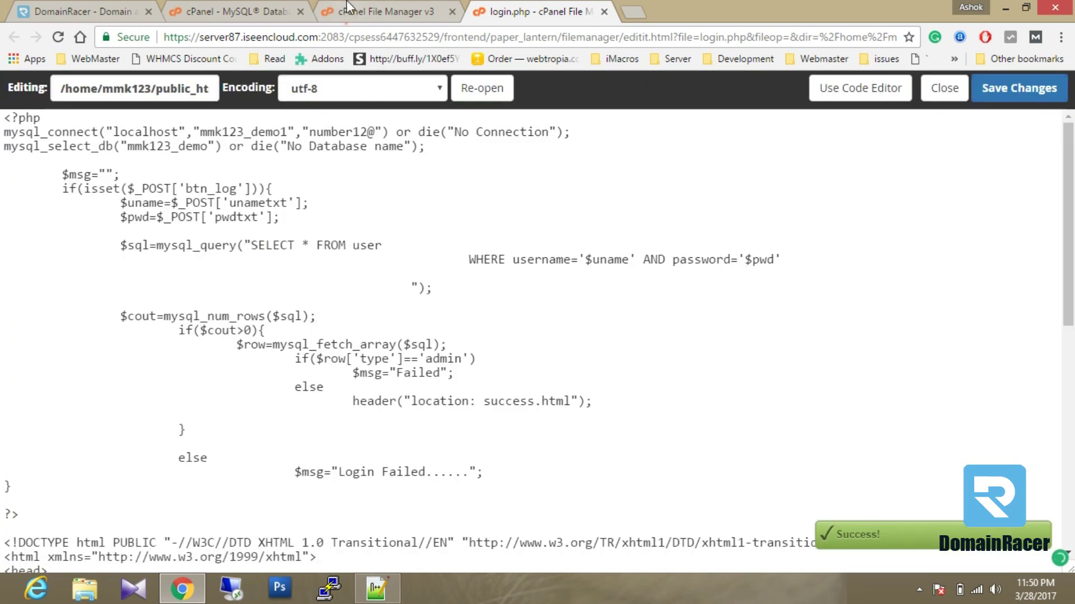
{"action": "left_click", "coordinate": [347, 8]}
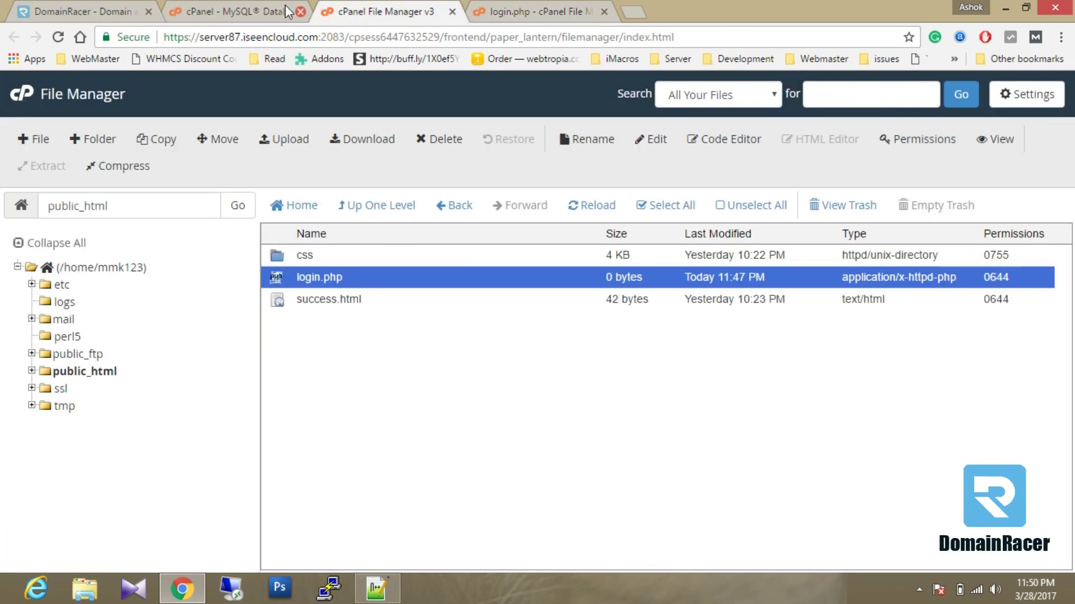
- Launch phpMyAdmin from the cPanel home page and expand the mmk123 database tree
{"action": "left_click", "coordinate": [285, 6]}
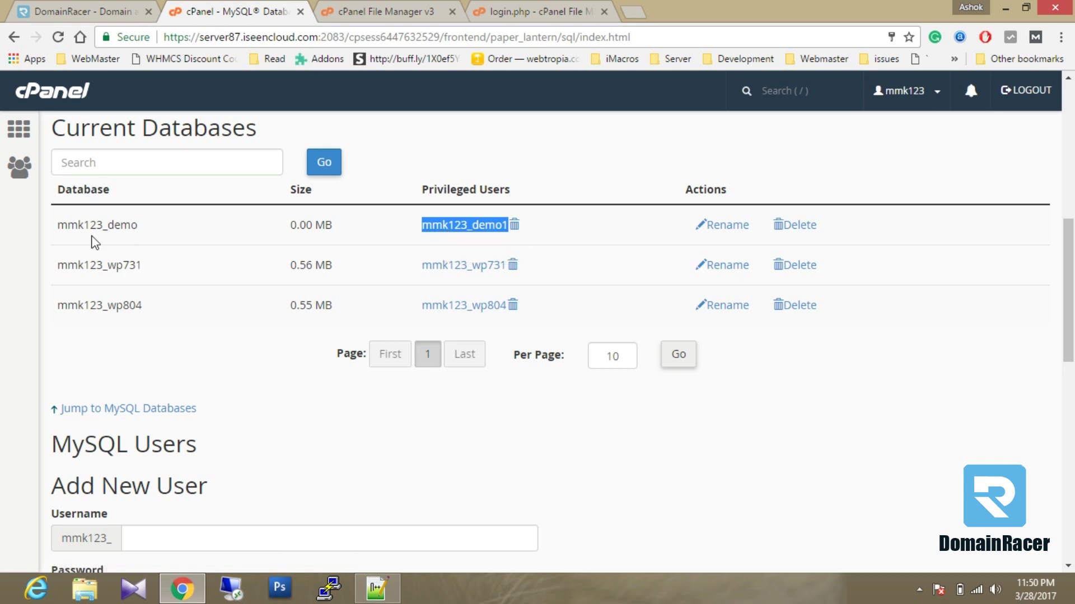
{"action": "left_click", "coordinate": [17, 141]}
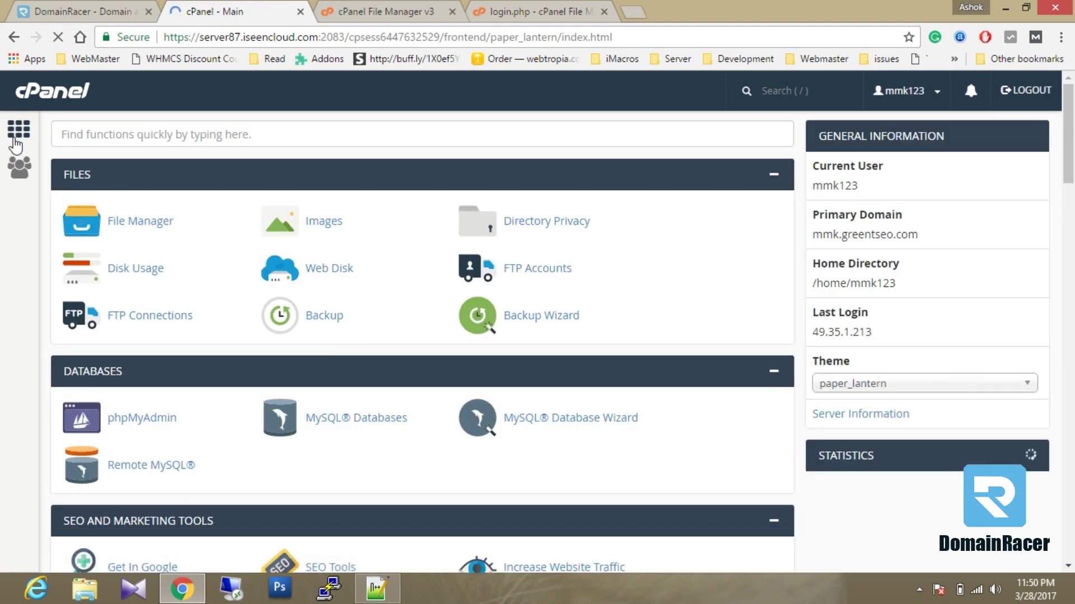
{"action": "left_click", "coordinate": [109, 414]}
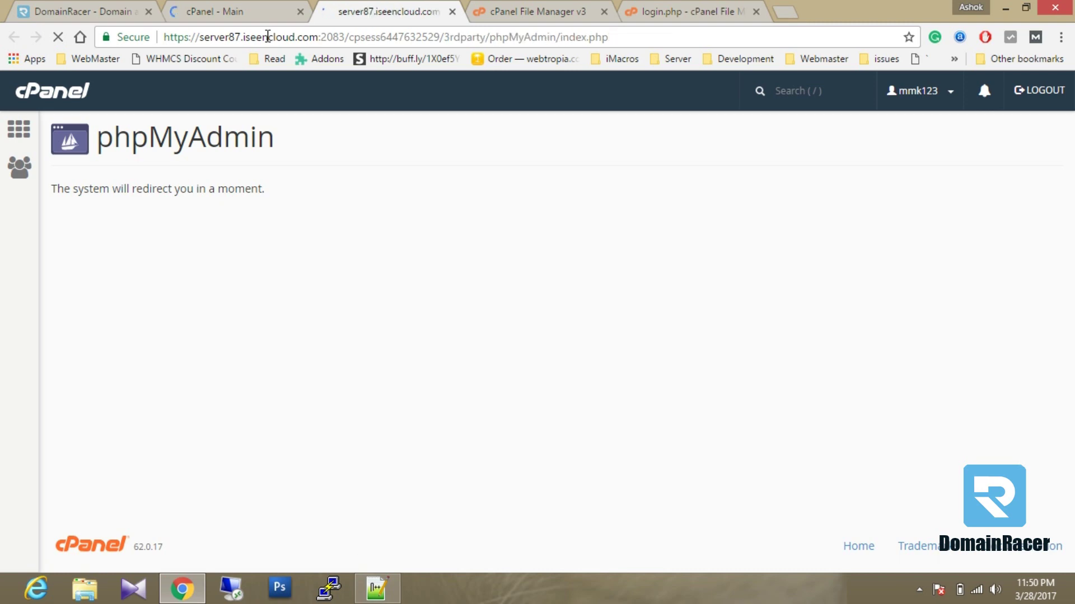
{"action": "left_click", "coordinate": [273, 8]}
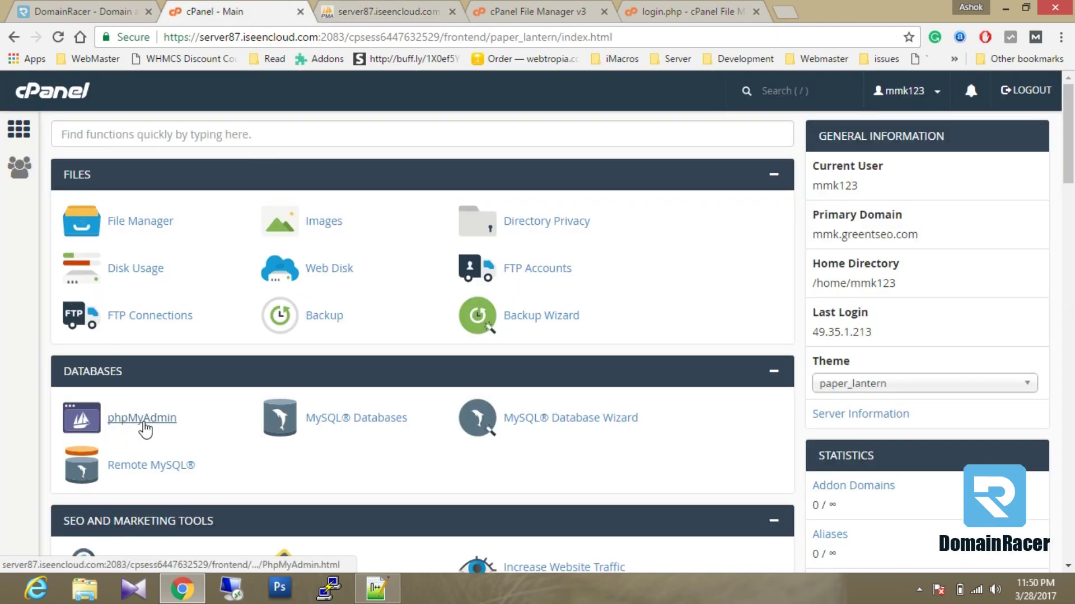
{"action": "left_click", "coordinate": [365, 6]}
{"action": "left_click", "coordinate": [21, 175]}
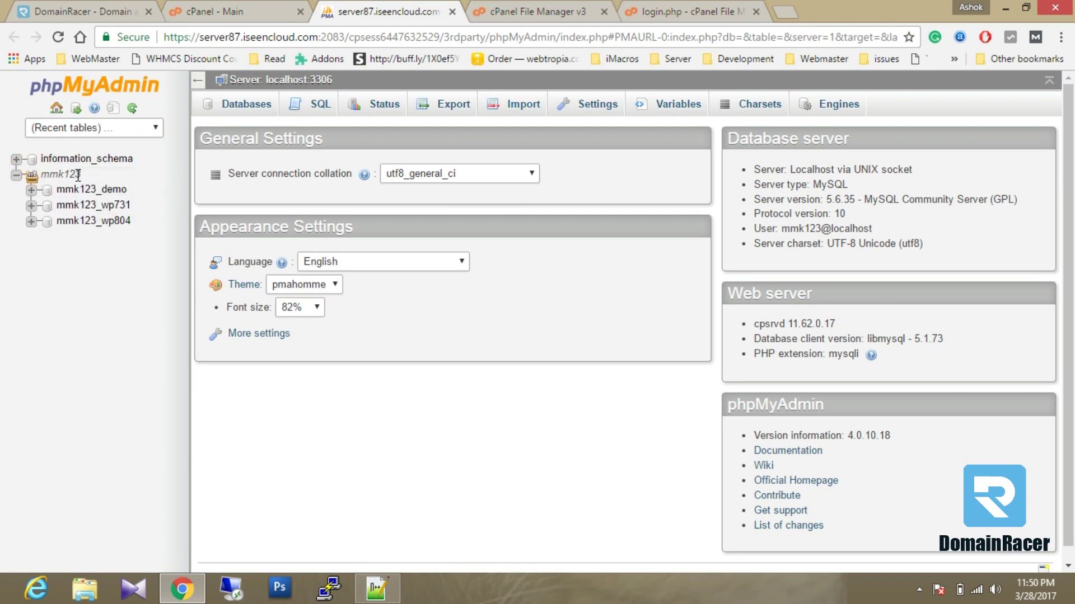
- In mmk123_demo, start a new table named user with 2 columns
{"action": "left_click", "coordinate": [112, 192]}
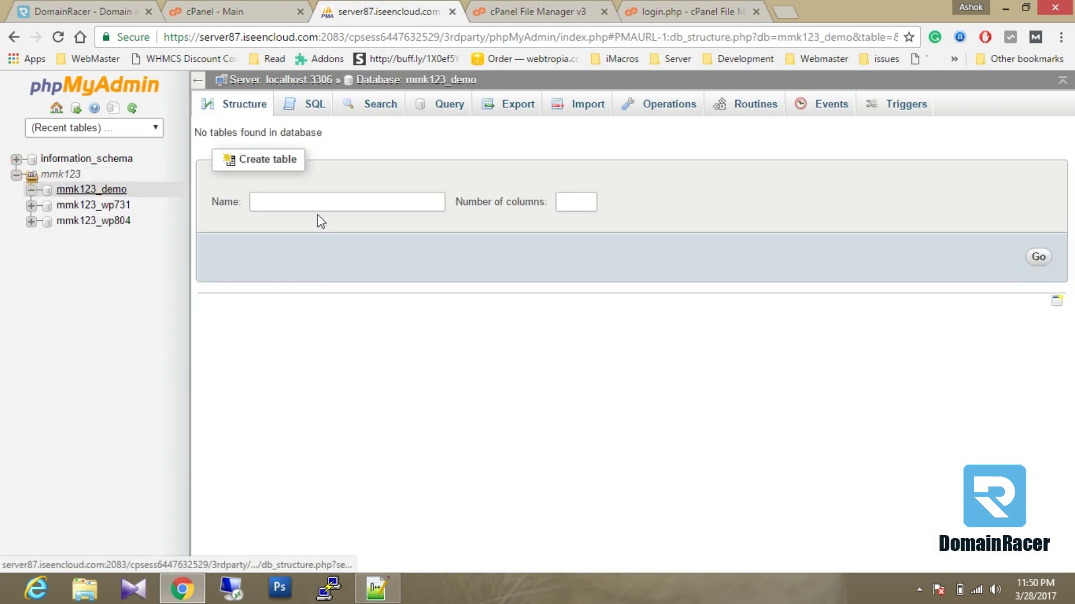
{"action": "left_click", "coordinate": [324, 203]}
{"action": "type", "text": "user"}
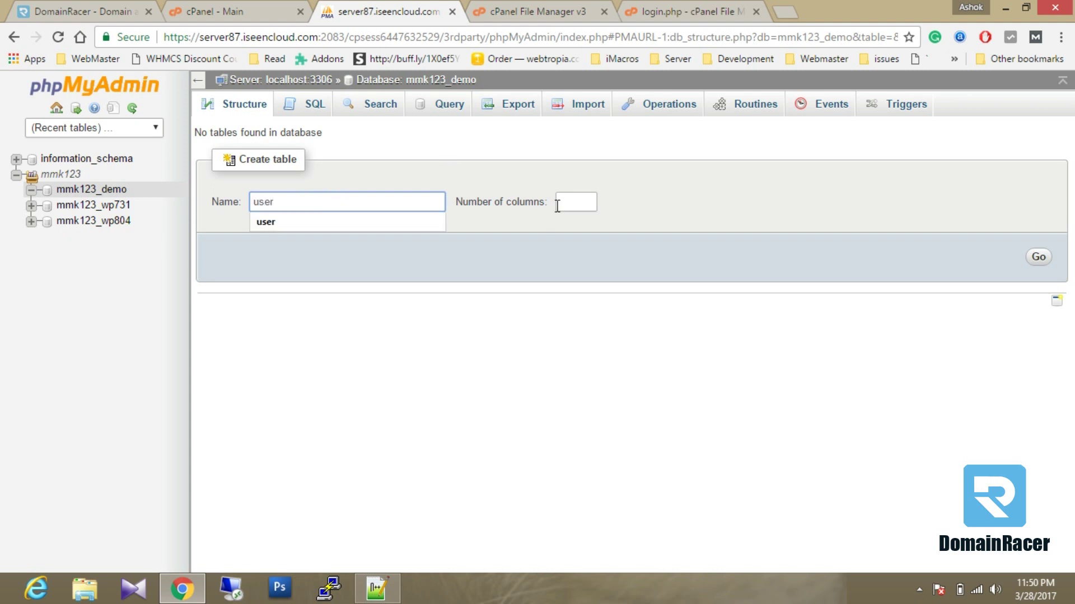
{"action": "left_click", "coordinate": [565, 201]}
{"action": "type", "text": "2"}
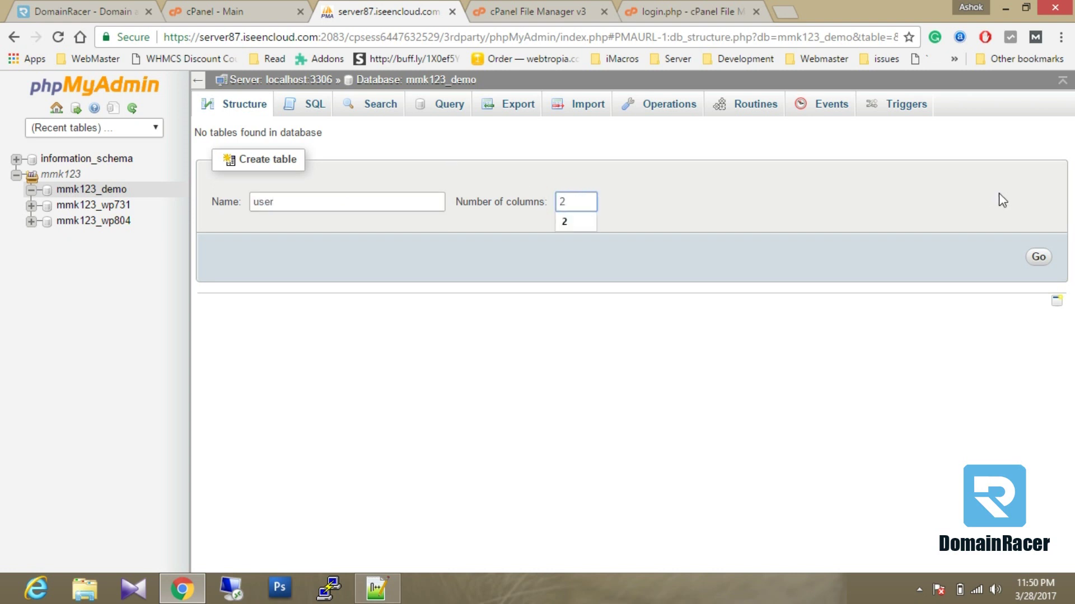
{"action": "left_click", "coordinate": [1039, 257]}
- Define columns username and password as VARCHAR(20) and save the table
{"action": "left_click", "coordinate": [265, 212]}
{"action": "type", "text": "username"}
{"action": "left_click", "coordinate": [272, 241]}
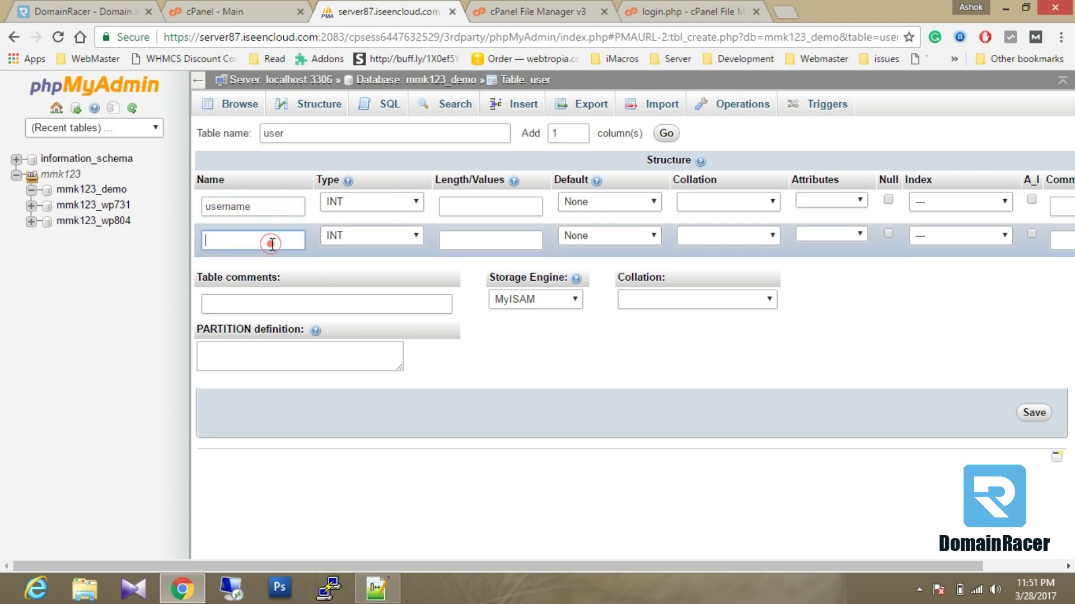
{"action": "type", "text": "password"}
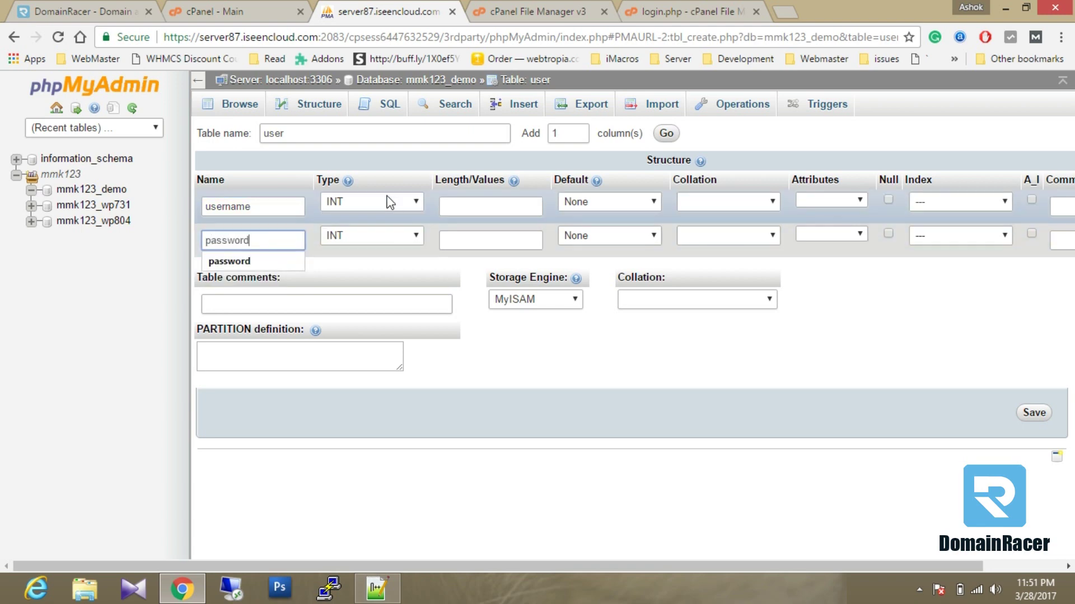
{"action": "left_click", "coordinate": [386, 202]}
{"action": "left_click", "coordinate": [364, 231]}
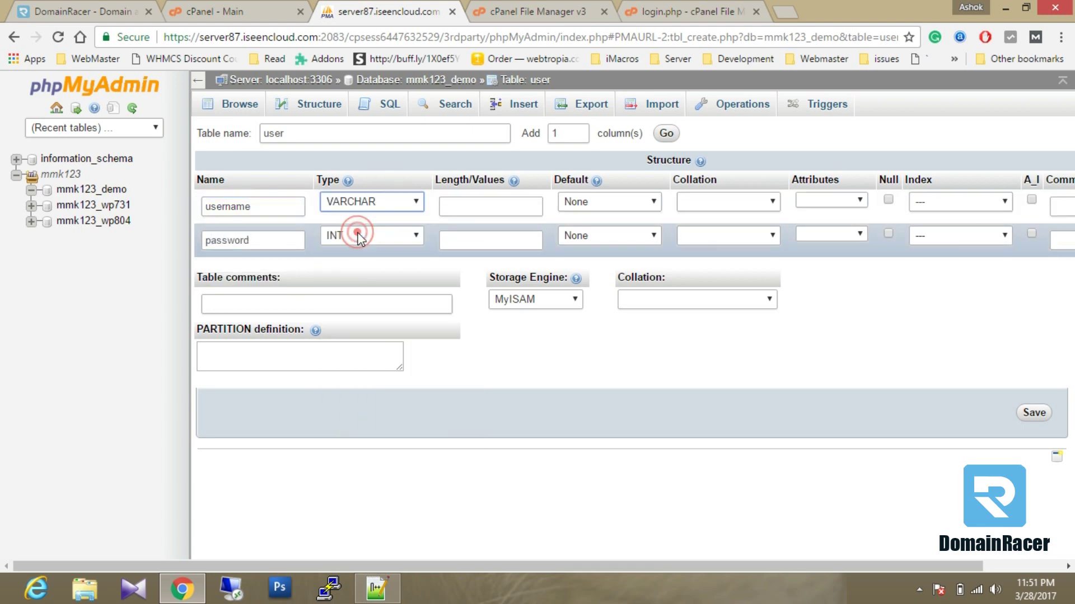
{"action": "left_click", "coordinate": [363, 238]}
{"action": "left_click", "coordinate": [355, 257]}
{"action": "left_click", "coordinate": [467, 203]}
{"action": "type", "text": "20"}
{"action": "left_click", "coordinate": [496, 240]}
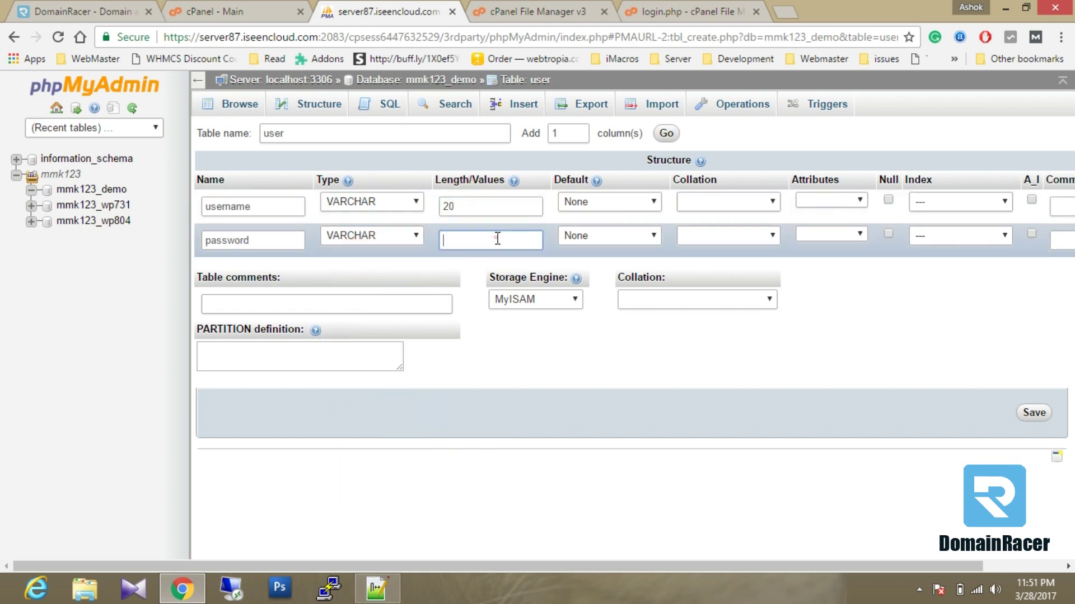
{"action": "type", "text": "20"}
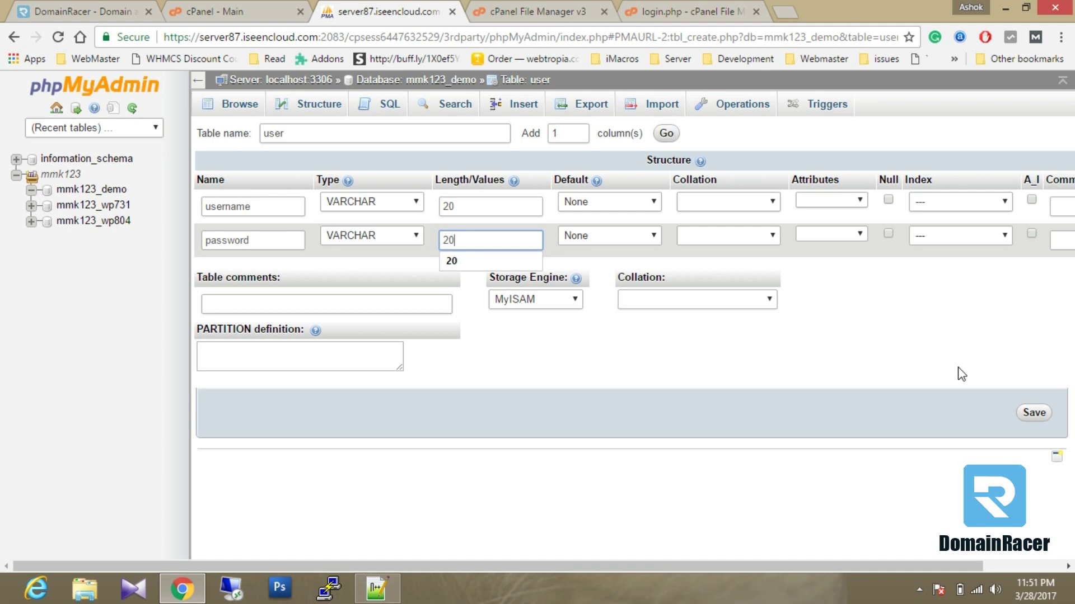
{"action": "left_click", "coordinate": [1034, 413]}
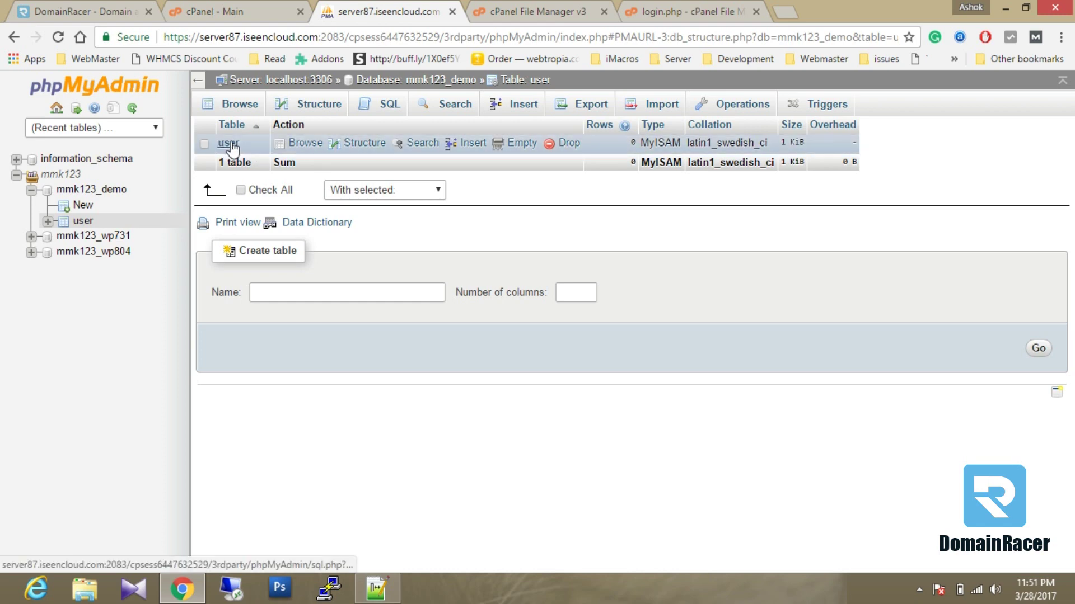
- Insert a user-table row with username 'admin' and its password, verify it under Browse, then open a new tab
{"action": "left_click", "coordinate": [230, 145]}
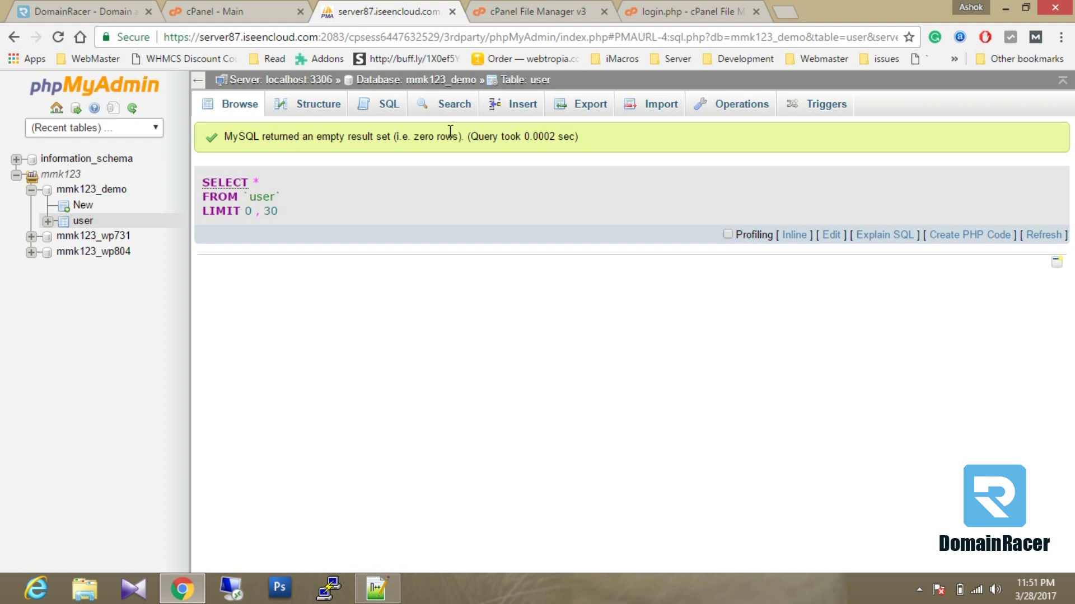
{"action": "left_click", "coordinate": [308, 106]}
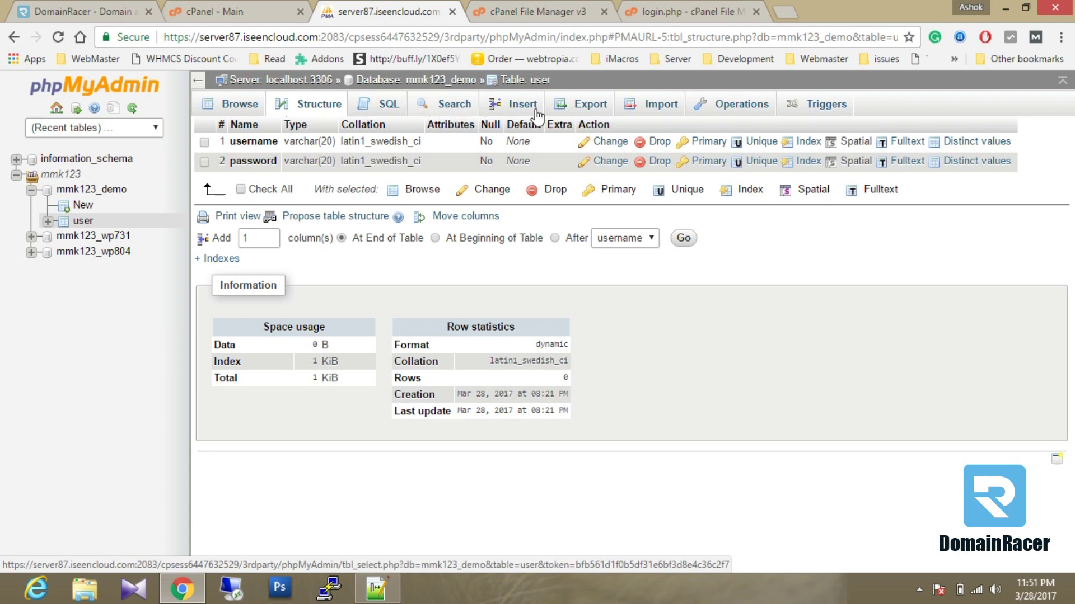
{"action": "left_click", "coordinate": [518, 106]}
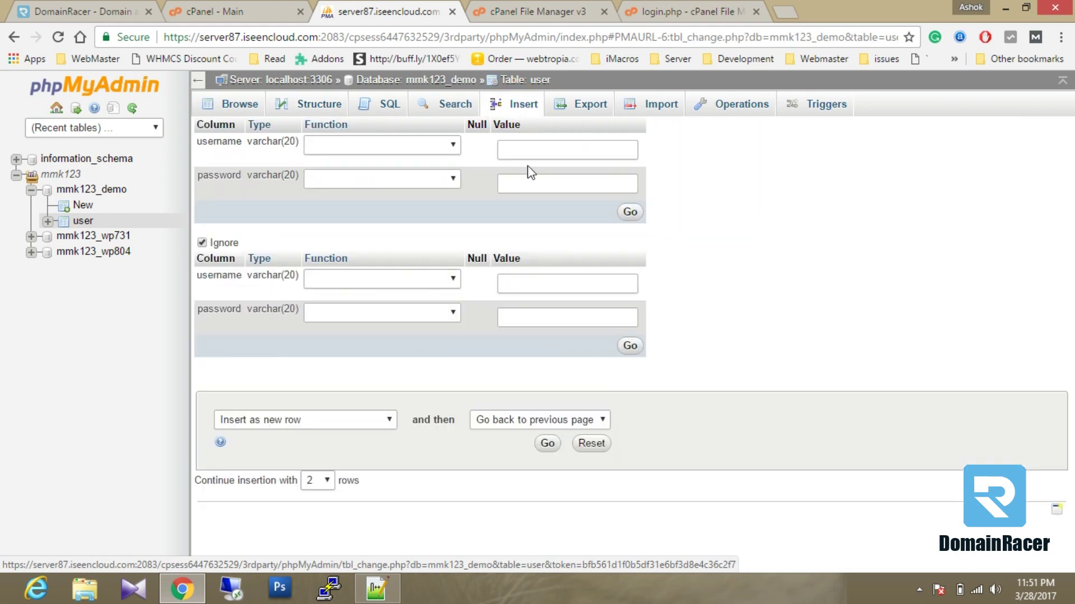
{"action": "left_click", "coordinate": [538, 151]}
{"action": "key", "text": "Tab"}
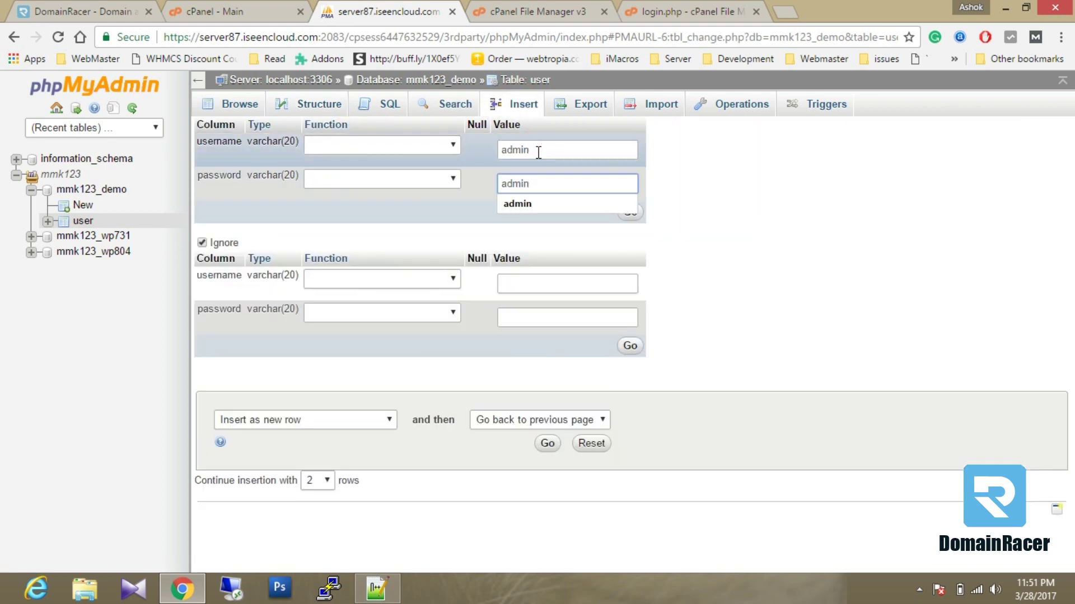
{"action": "left_click", "coordinate": [699, 218]}
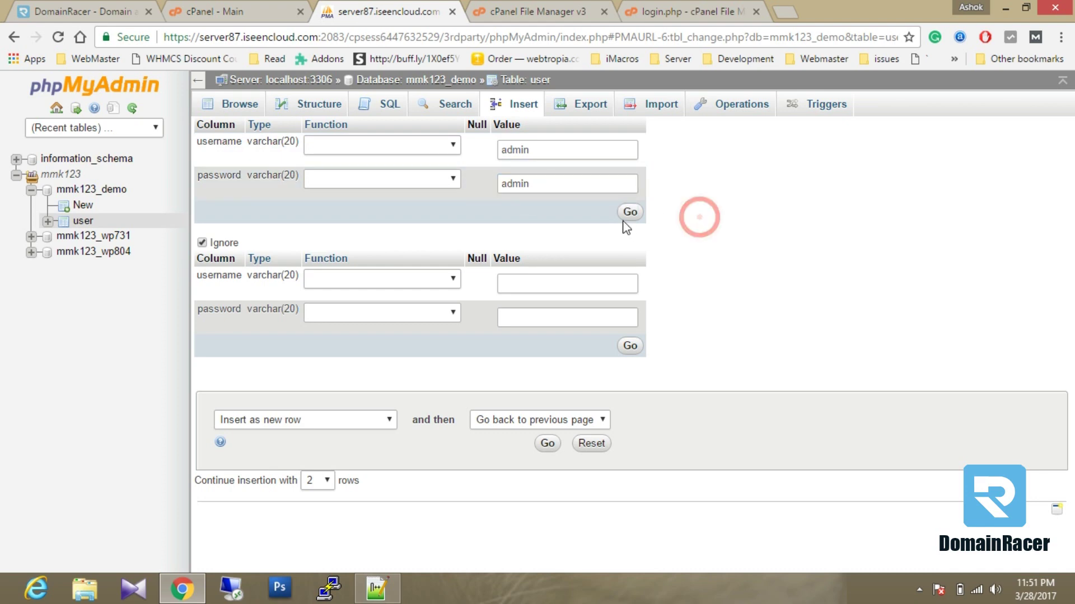
{"action": "left_click", "coordinate": [629, 213]}
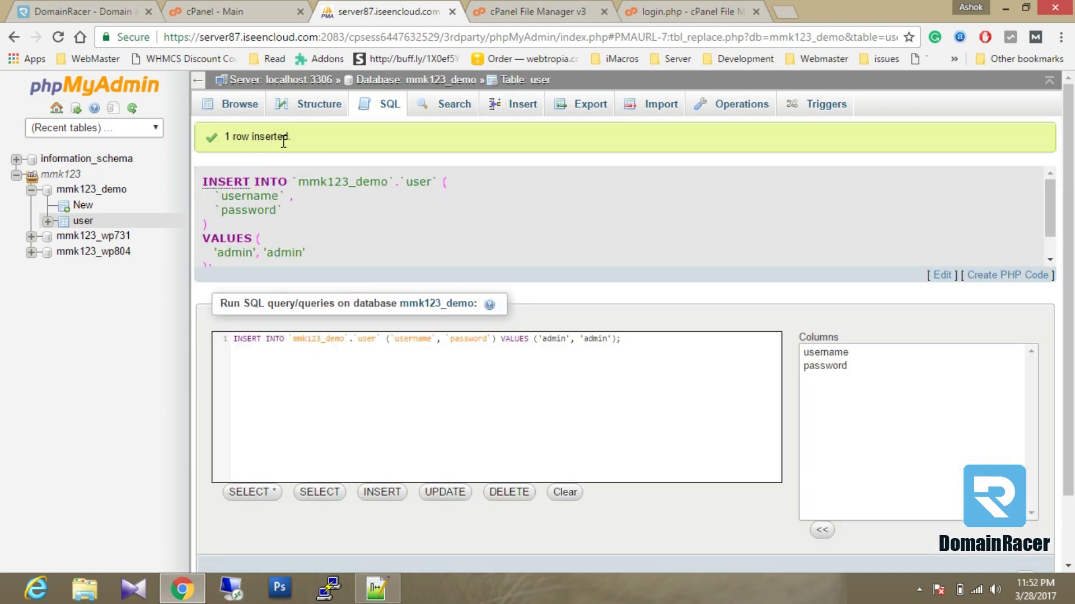
{"action": "left_click", "coordinate": [230, 116]}
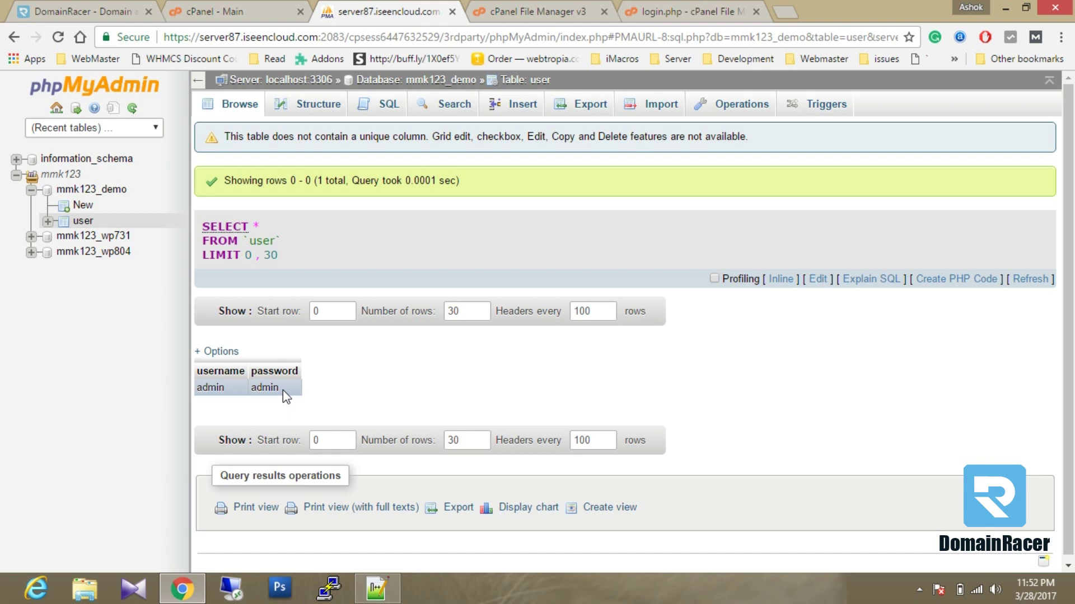
{"action": "left_click", "coordinate": [793, 12]}
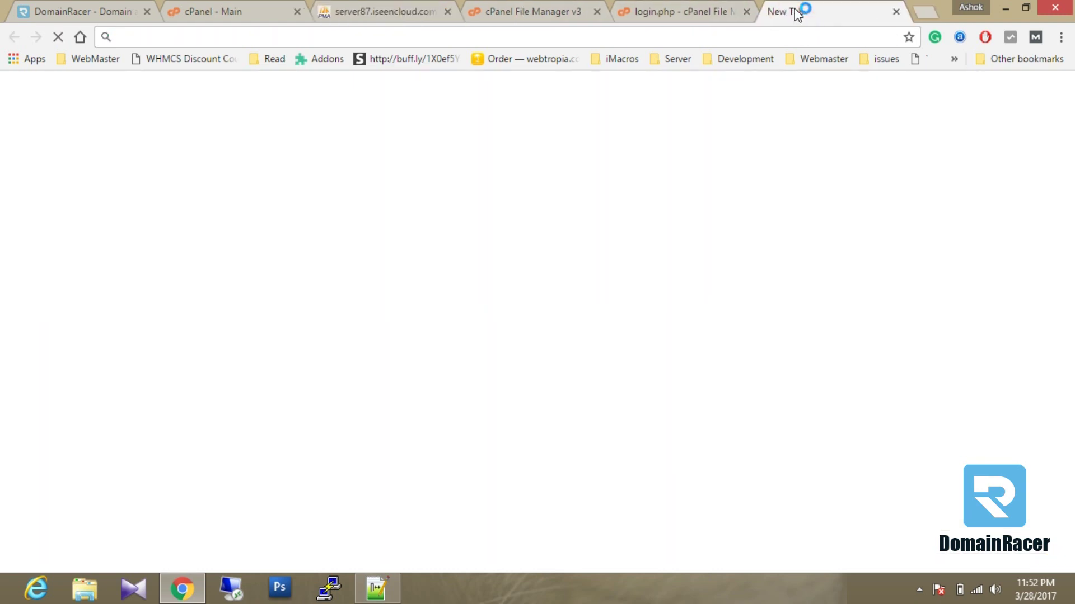
- Load mmk.greentseo.com/login.php in Chrome
{"action": "type", "text": "m"}
{"action": "type", "text": "mk."}
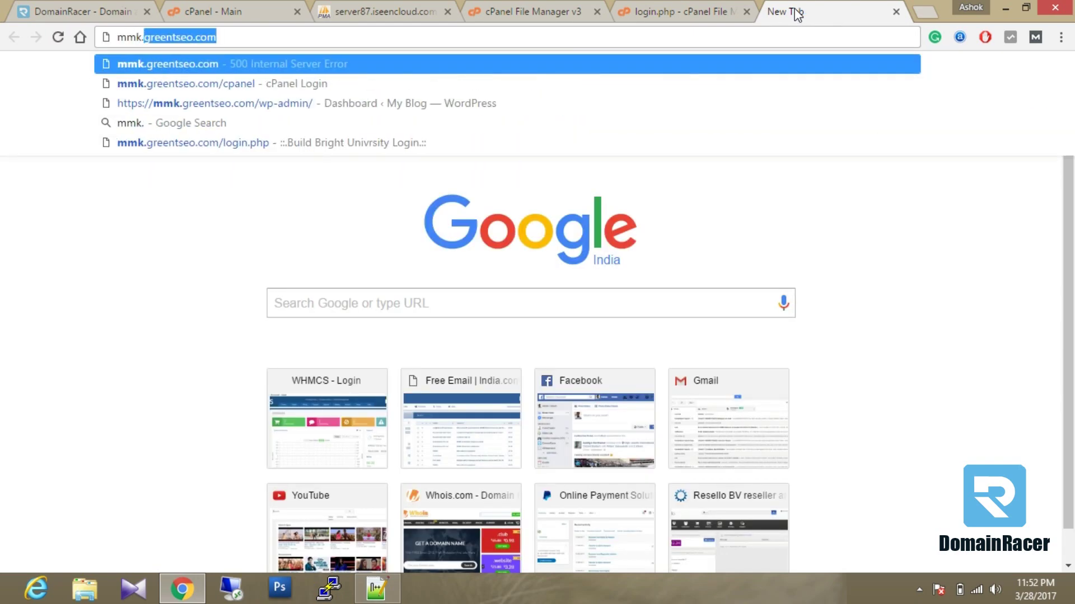
{"action": "key", "text": "Right"}
{"action": "type", "text": "/log"}
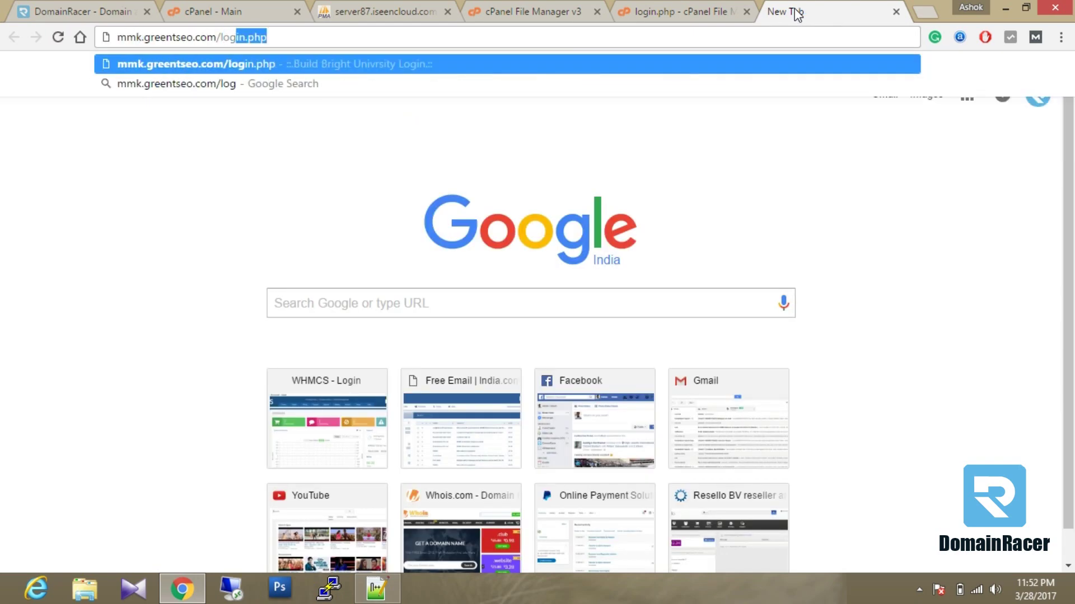
{"action": "key", "text": "Return"}
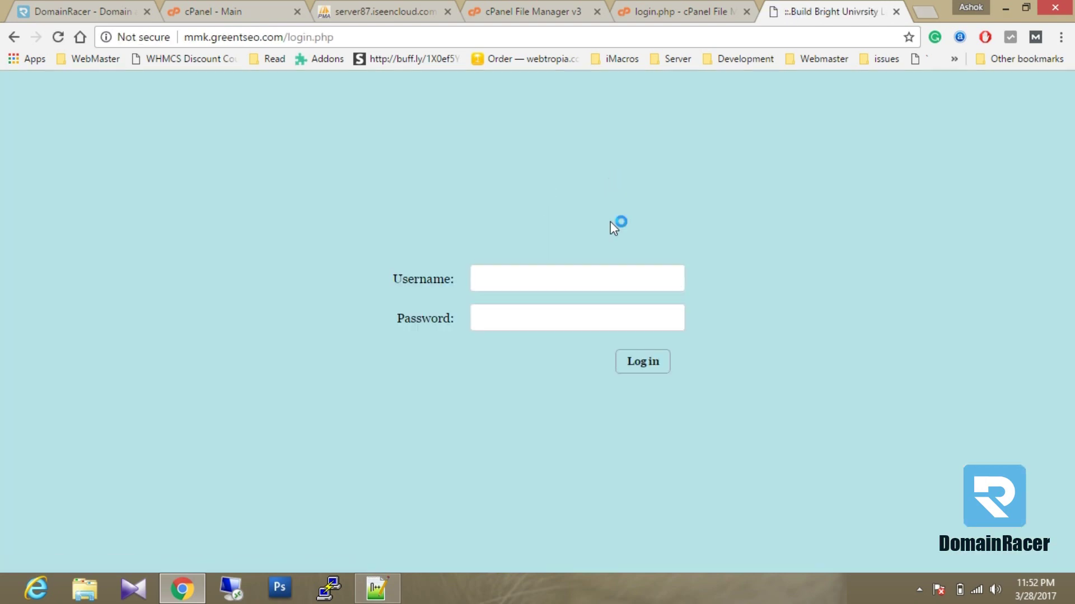
- Log in as 'admin' with its password to reach 'Thanks for Login', then go back to the form
{"action": "left_click", "coordinate": [581, 272]}
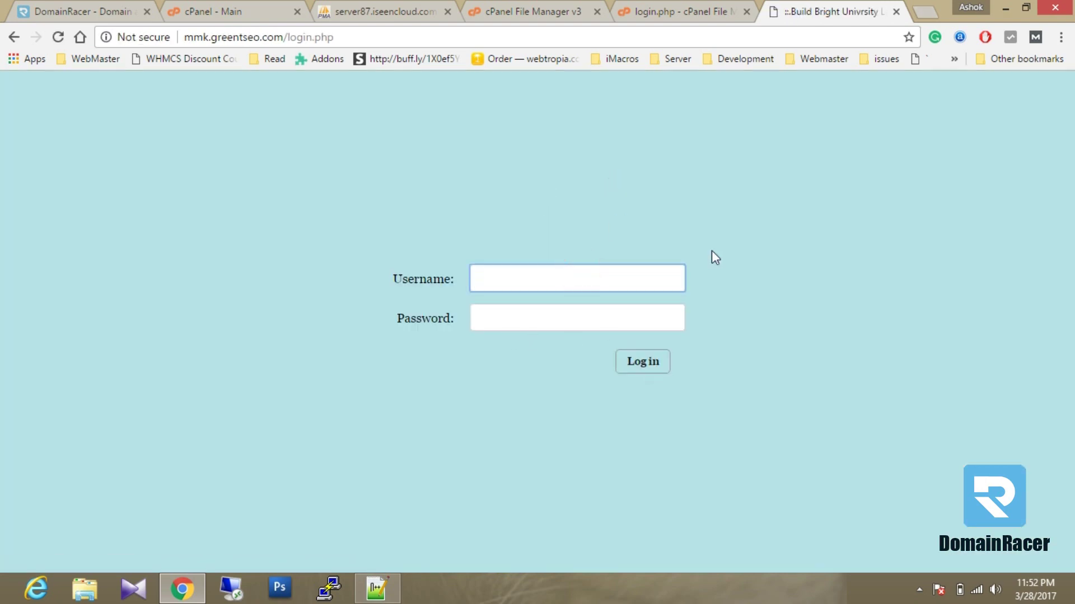
{"action": "type", "text": "admin"}
{"action": "key", "text": "Tab"}
{"action": "type", "text": "adm"}
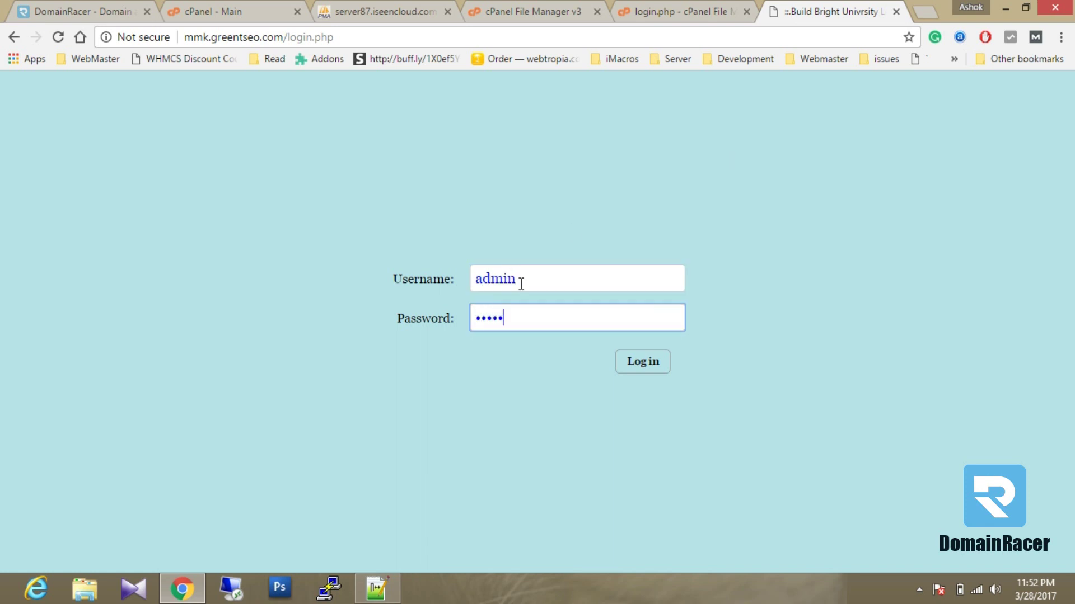
{"action": "left_click", "coordinate": [635, 367]}
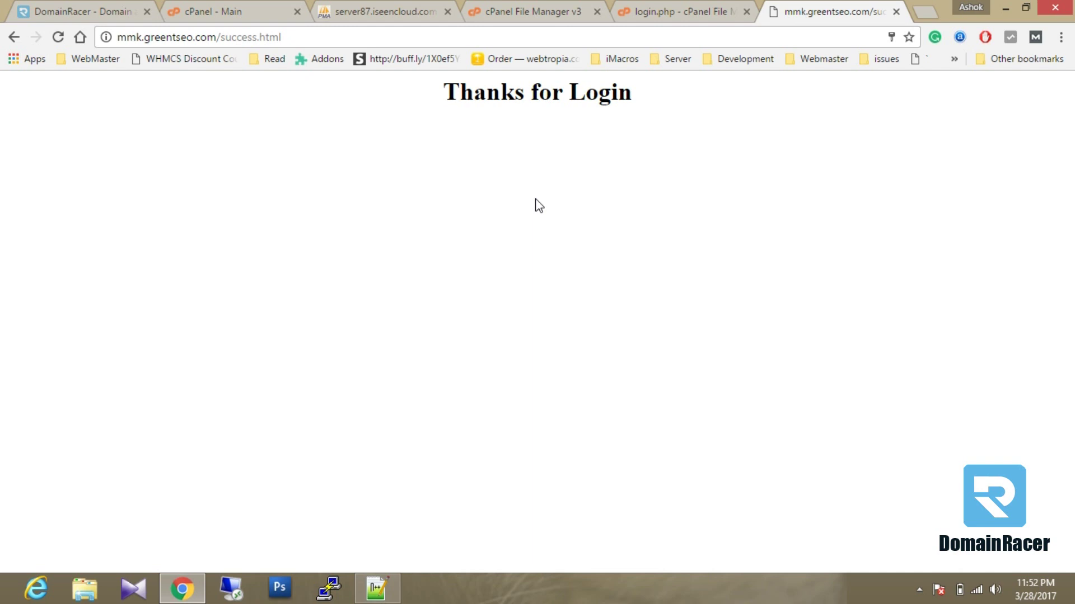
{"action": "left_click", "coordinate": [14, 37]}
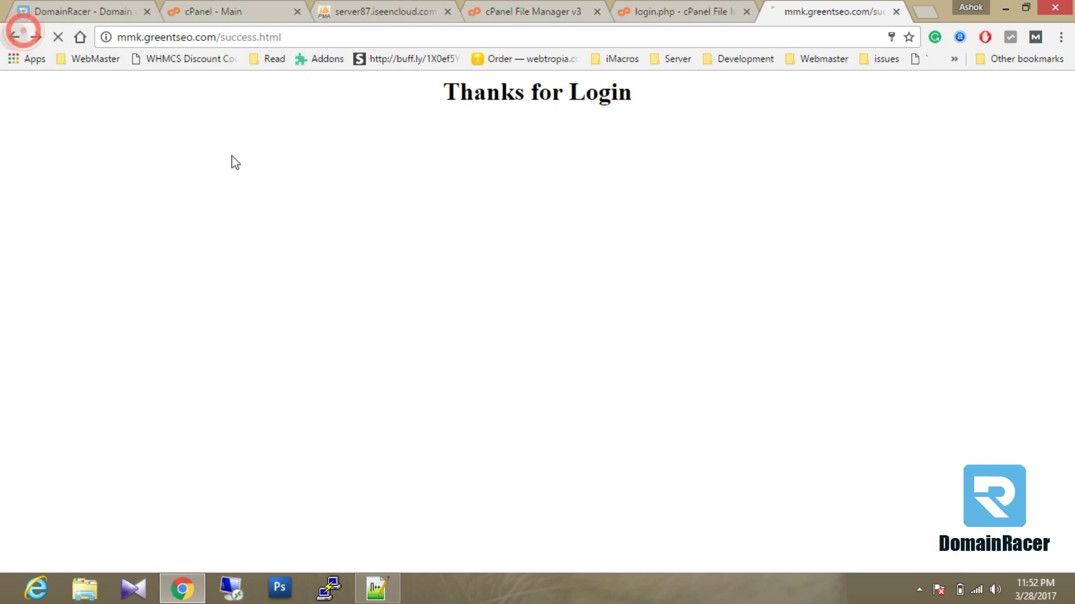